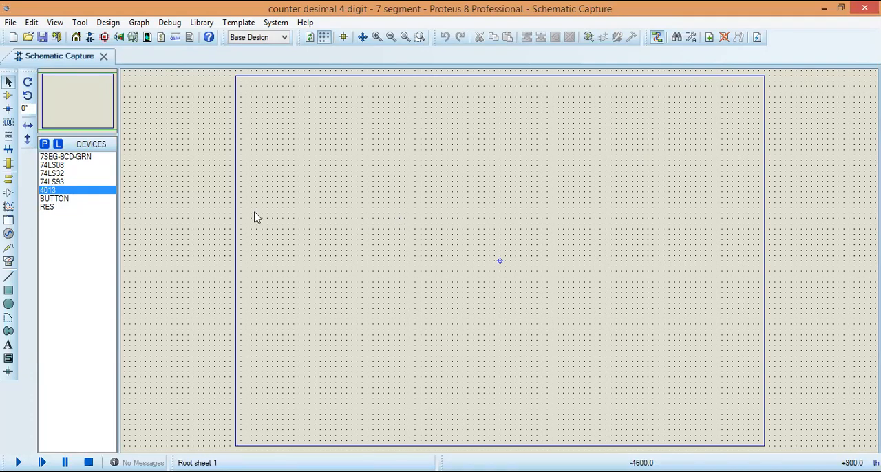
# Step: Place a 74LS93 counter in the upper-right area of the sheet
pyautogui.click(62, 181)
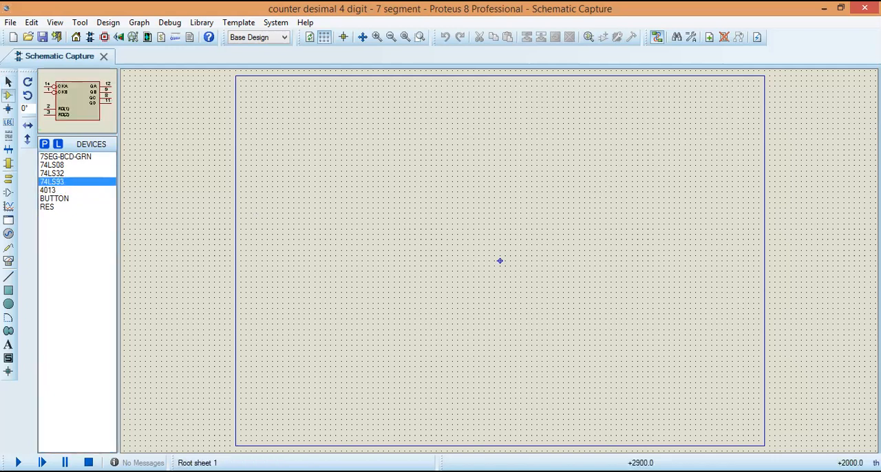
pyautogui.click(658, 151)
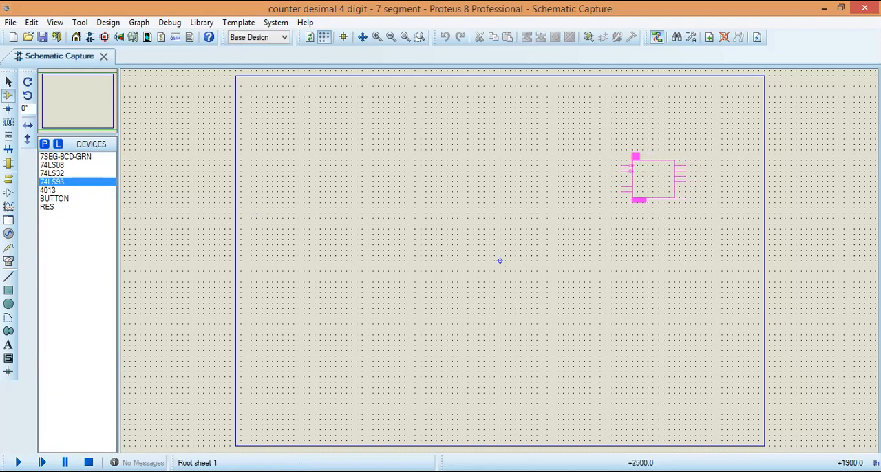
pyautogui.click(627, 157)
# Step: Block-copy the 74LS93 counter three times in a horizontal row to its left, evenly spaced, and clear the selection
pyautogui.moveTo(605, 150); pyautogui.dragTo(690, 213)
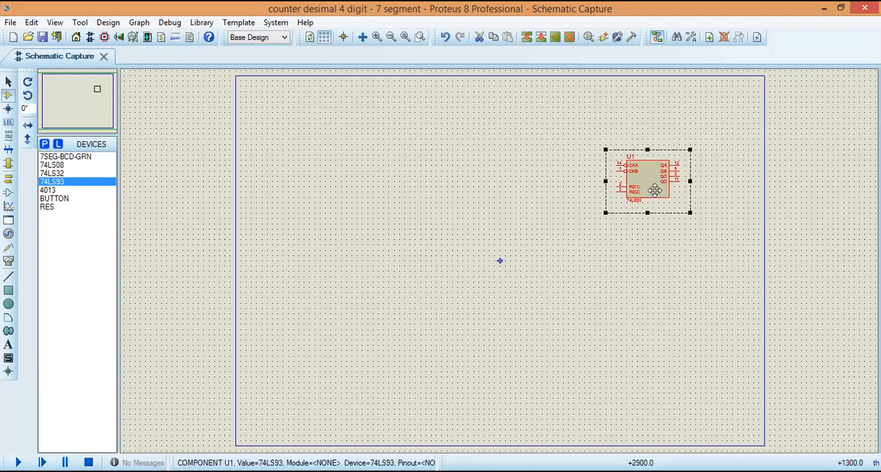
pyautogui.rightClick(671, 187)
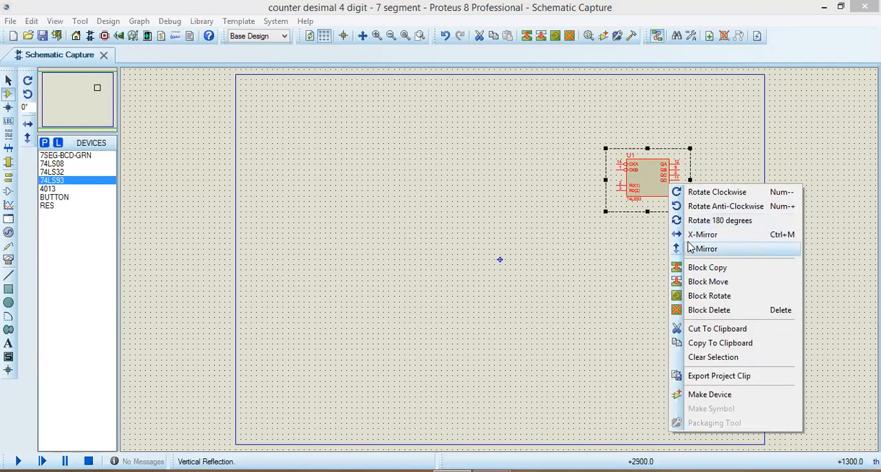
pyautogui.click(697, 268)
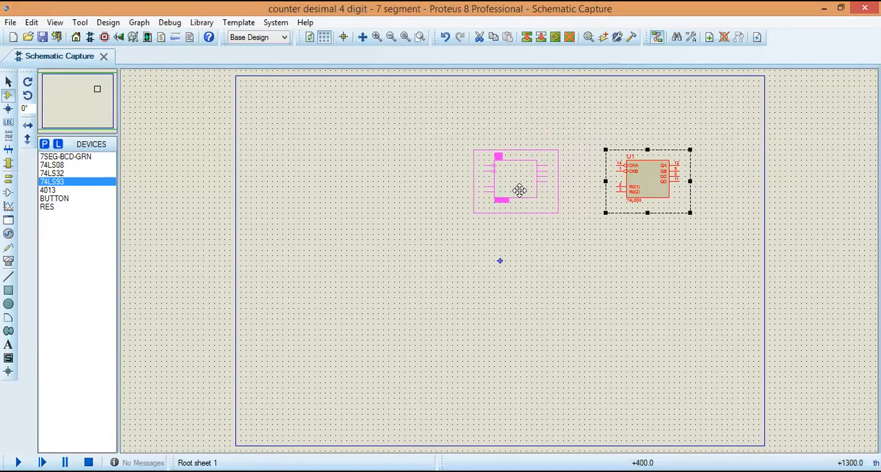
pyautogui.click(517, 191)
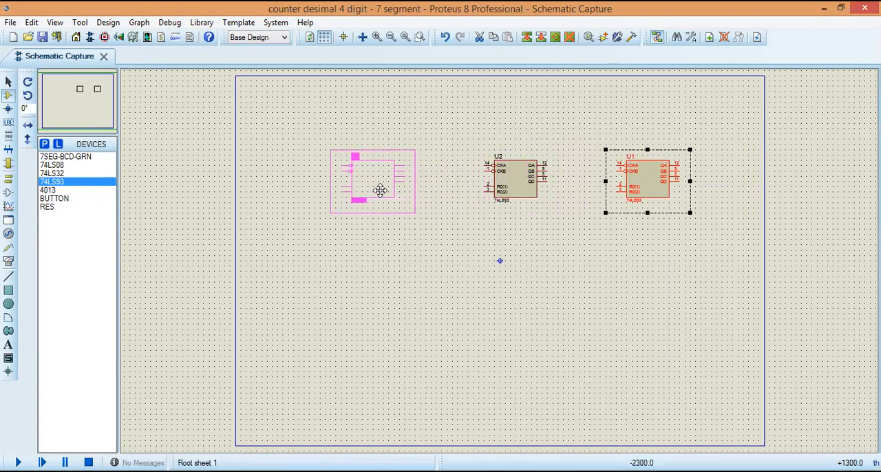
pyautogui.click(381, 190)
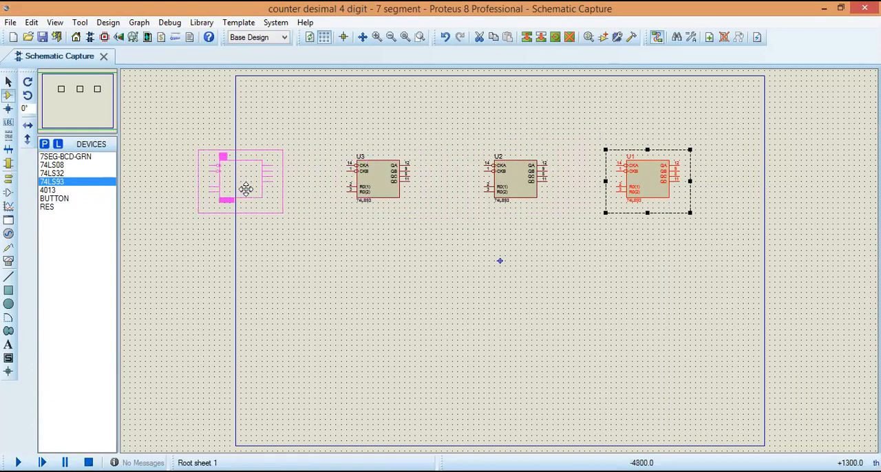
pyautogui.click(245, 189)
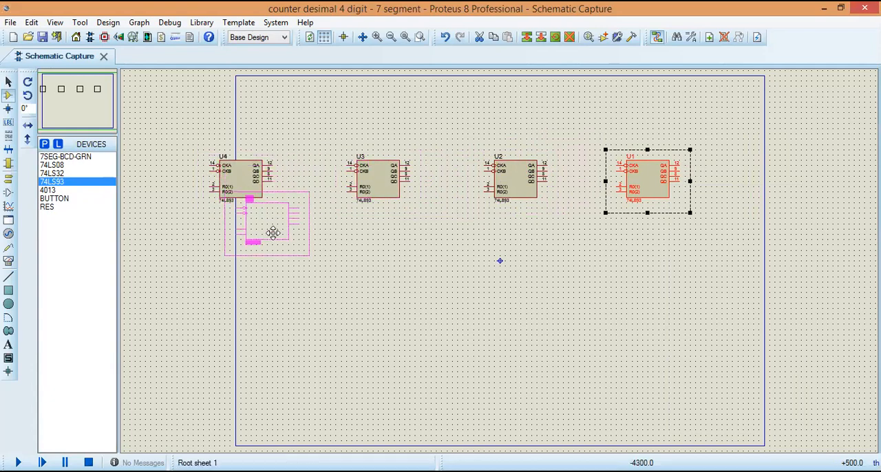
pyautogui.rightClick(275, 228)
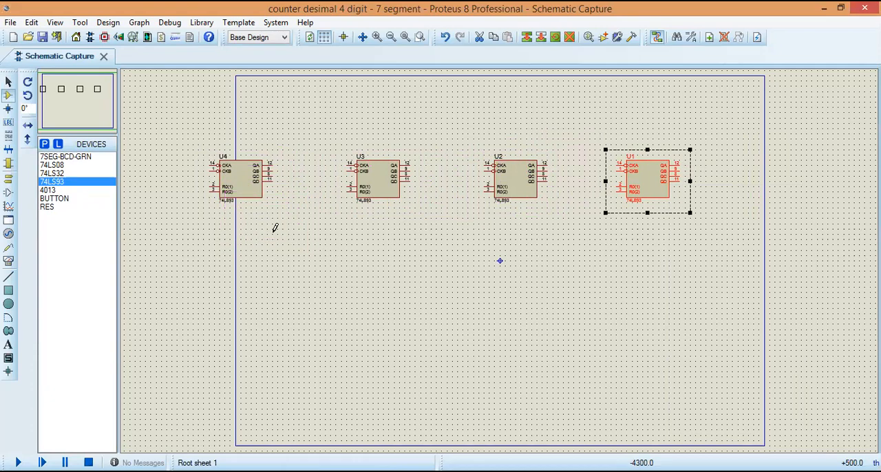
pyautogui.click(274, 228)
pyautogui.click(273, 229)
pyautogui.rightClick(255, 264)
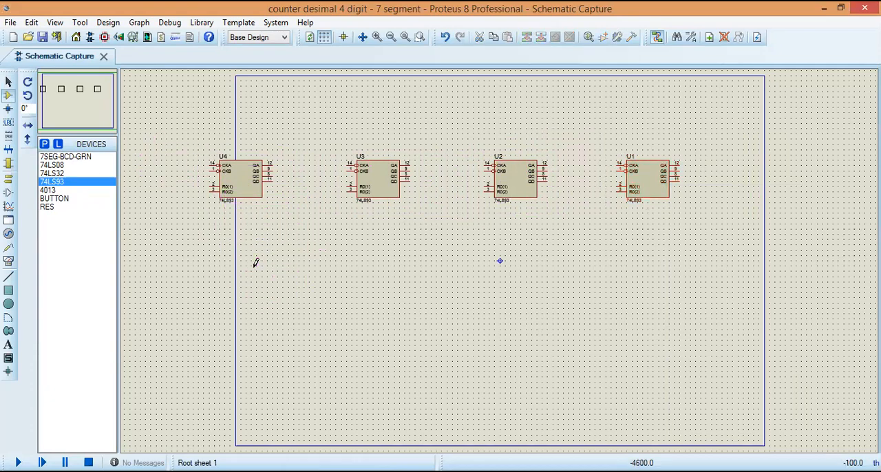
# Step: Shift the whole row of four 74LS93 counters to the right so it lies inside the sheet border
pyautogui.moveTo(171, 145); pyautogui.dragTo(693, 176)
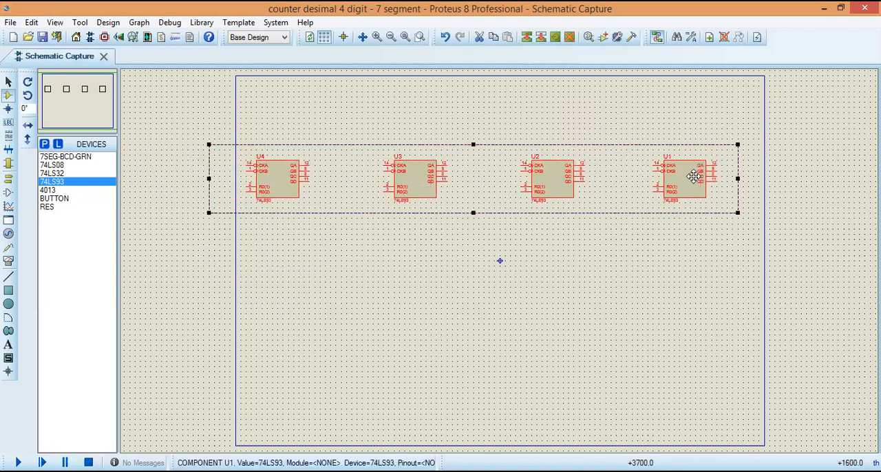
pyautogui.click(683, 225)
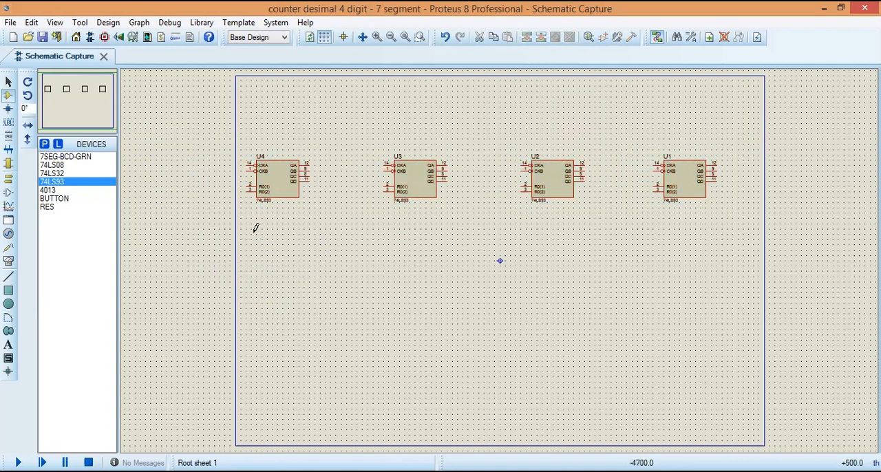
# Step: Place four 7SEG-BCD-GRN displays along the sheet's upper edge, one above and to the right of each counter
pyautogui.click(84, 158)
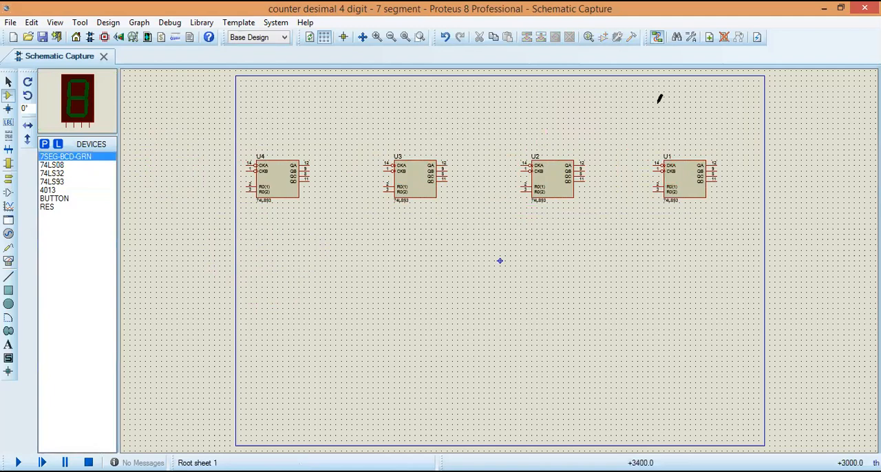
pyautogui.click(693, 99)
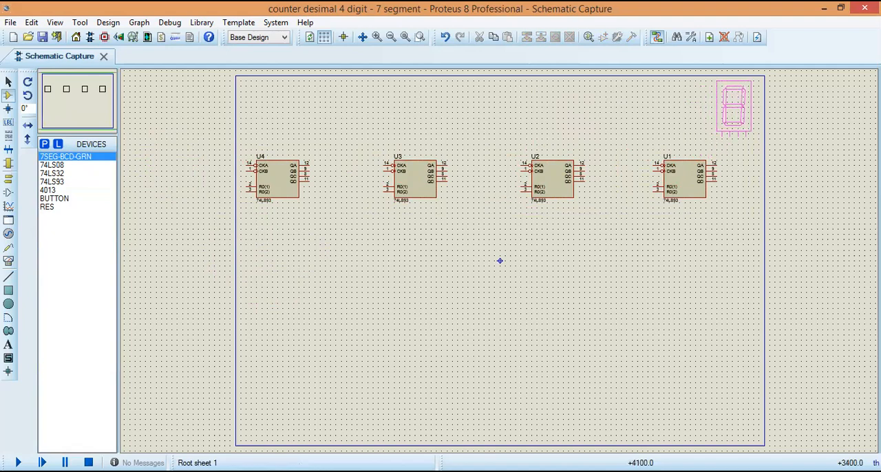
pyautogui.click(715, 78)
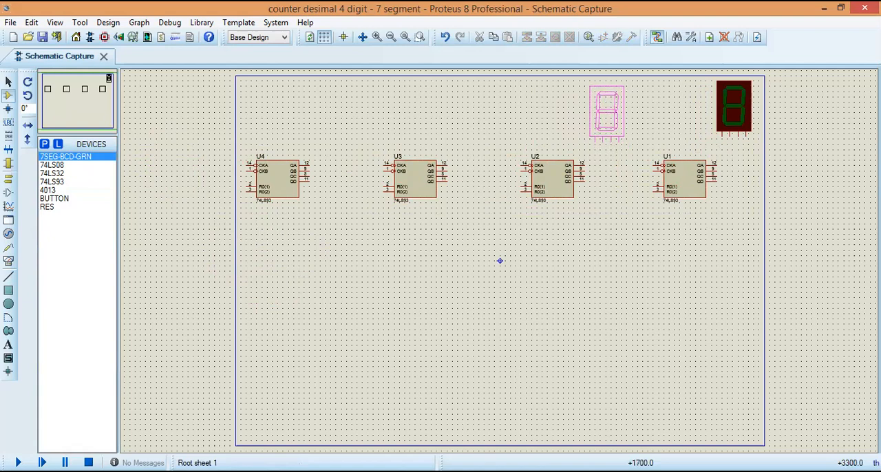
pyautogui.click(593, 77)
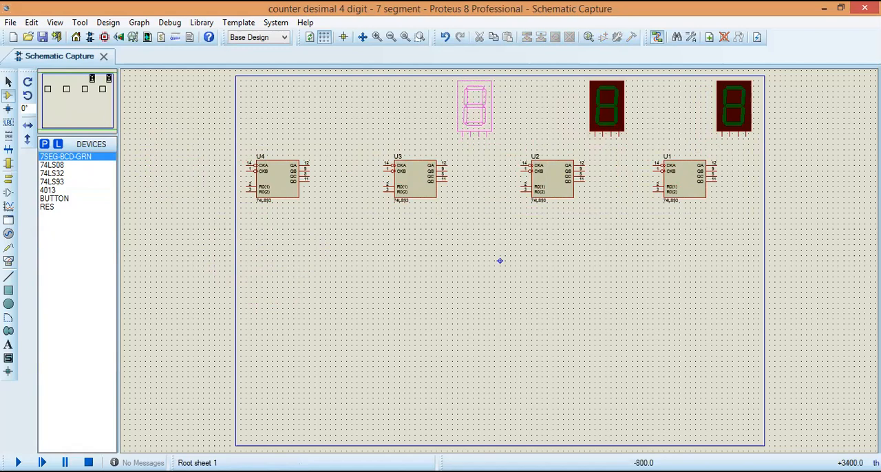
pyautogui.click(457, 77)
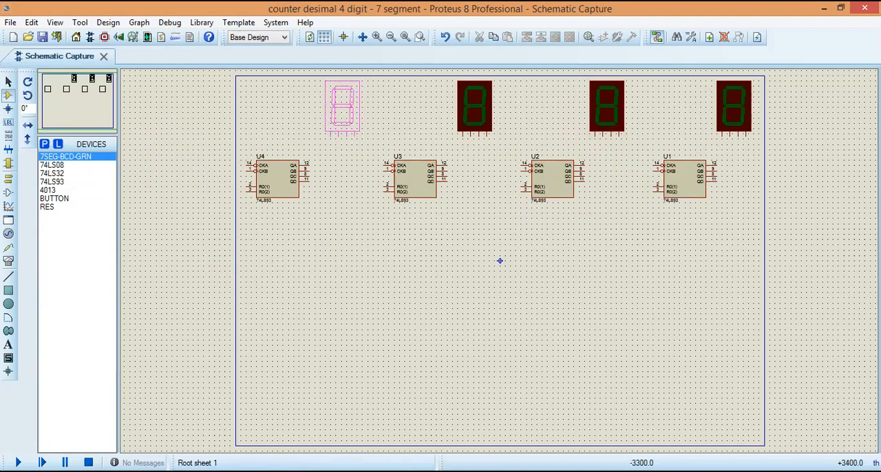
pyautogui.click(329, 75)
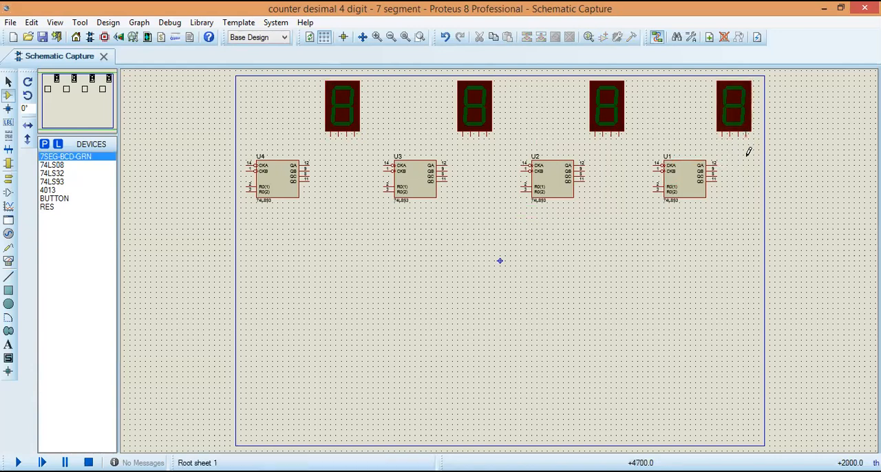
# Step: Wire outputs QA, QB, QC and QD of counter U1 to inputs D0 to D3 of the rightmost display
pyautogui.click(717, 163)
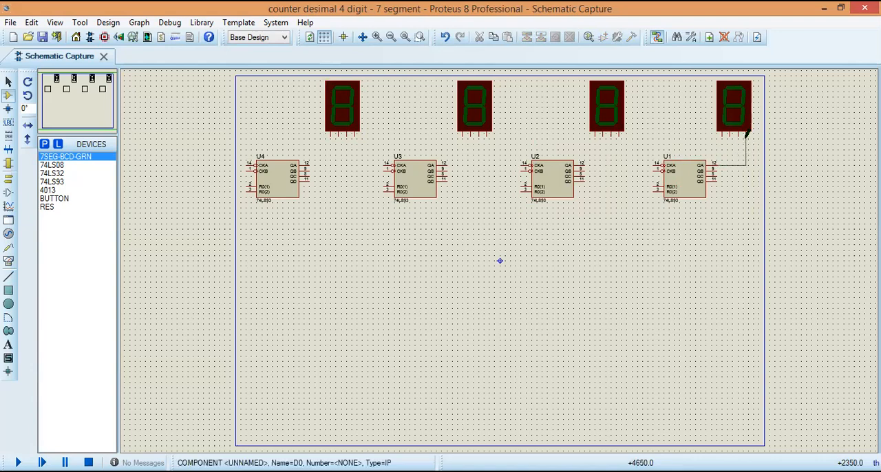
pyautogui.click(746, 134)
pyautogui.click(717, 168)
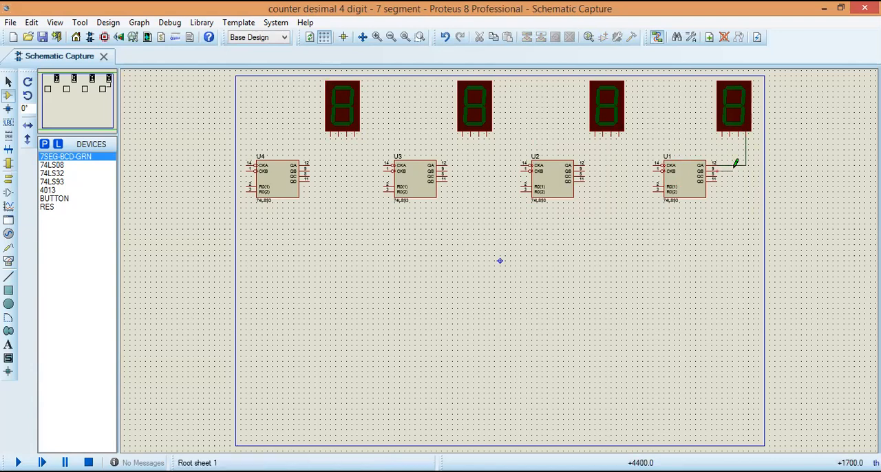
pyautogui.click(739, 134)
pyautogui.click(719, 174)
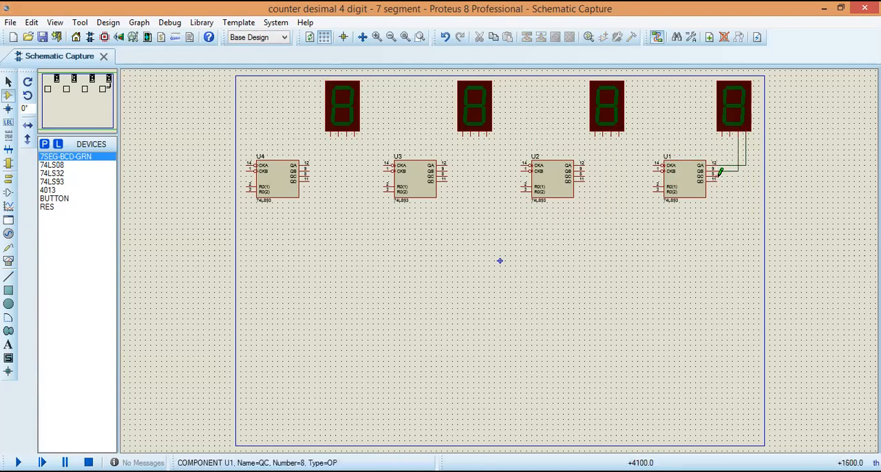
pyautogui.click(732, 134)
pyautogui.click(721, 176)
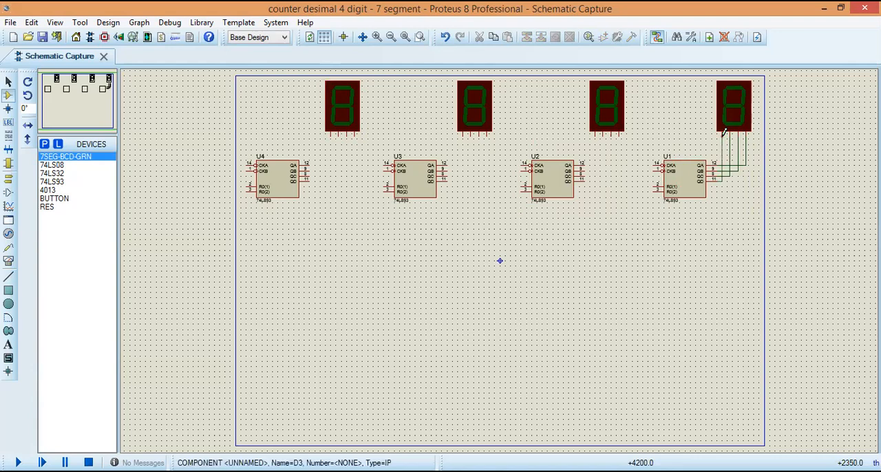
pyautogui.click(723, 132)
# Step: Wire counter U2's outputs QA to QD to inputs D0 to D3 of the display above it
pyautogui.click(583, 164)
pyautogui.click(618, 134)
pyautogui.click(584, 169)
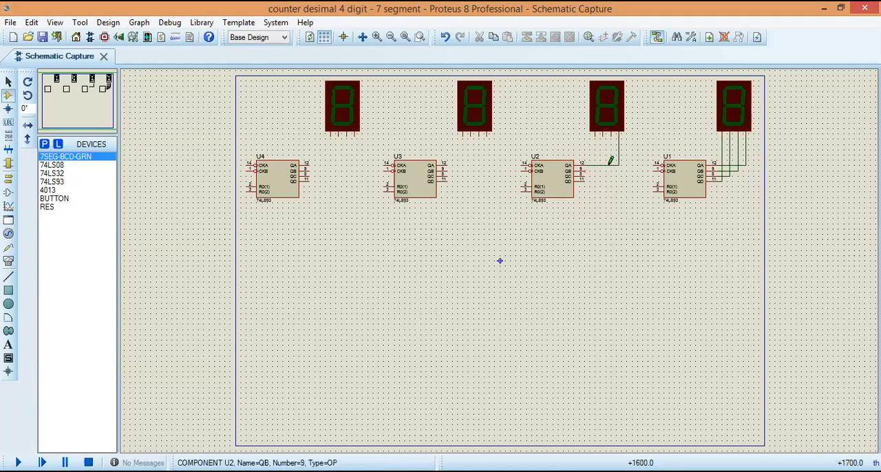
pyautogui.click(611, 134)
pyautogui.click(584, 174)
pyautogui.click(605, 135)
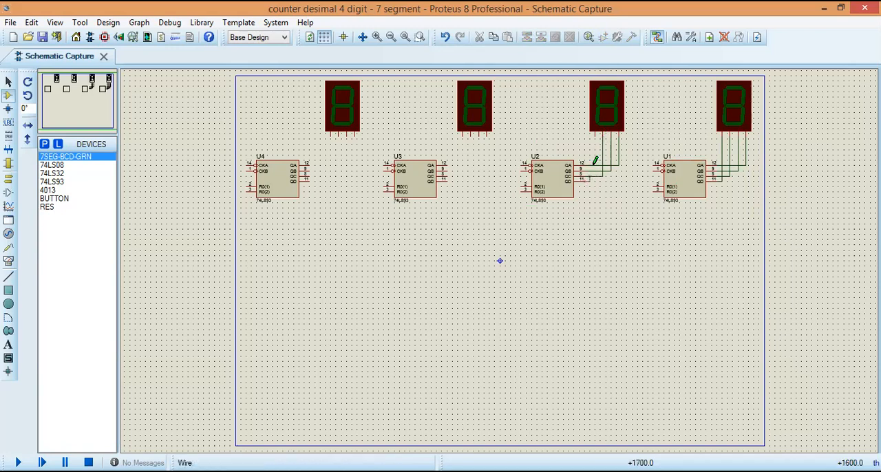
# Step: Wire counter U3's outputs QA to QD to inputs D0 to D3 of the display above it
pyautogui.click(446, 165)
pyautogui.click(487, 134)
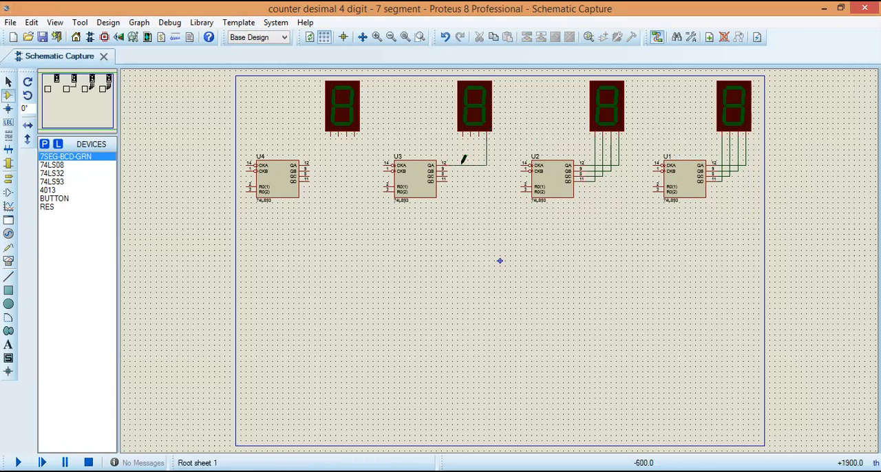
pyautogui.click(480, 134)
pyautogui.click(447, 171)
pyautogui.click(448, 176)
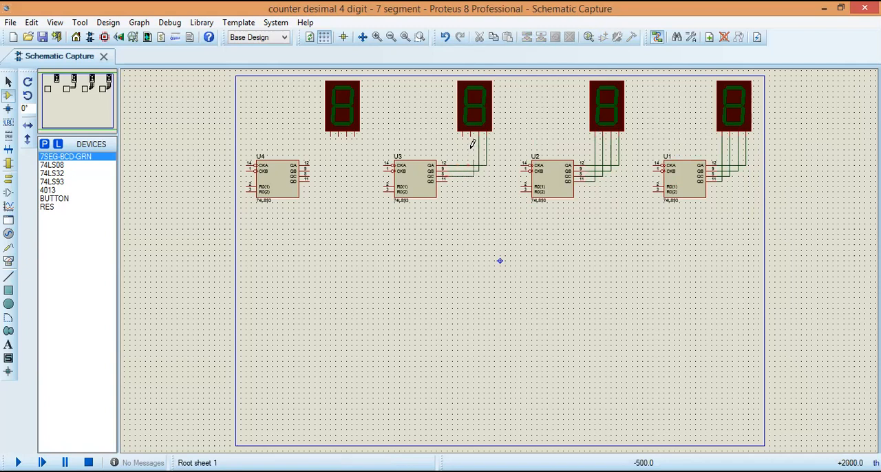
pyautogui.click(472, 134)
pyautogui.click(448, 180)
pyautogui.click(465, 134)
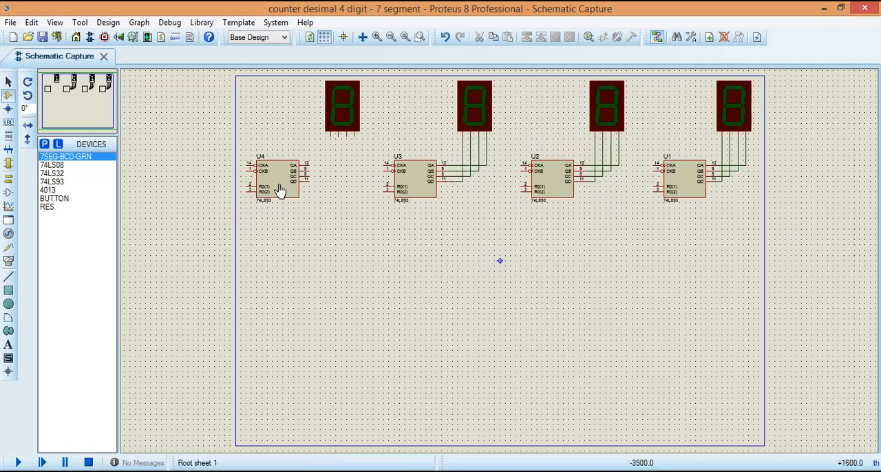
# Step: Wire counter U4's outputs QA to QD to inputs D0 to D3 of the leftmost display
pyautogui.click(308, 165)
pyautogui.click(354, 134)
pyautogui.click(310, 169)
pyautogui.click(347, 135)
pyautogui.click(311, 174)
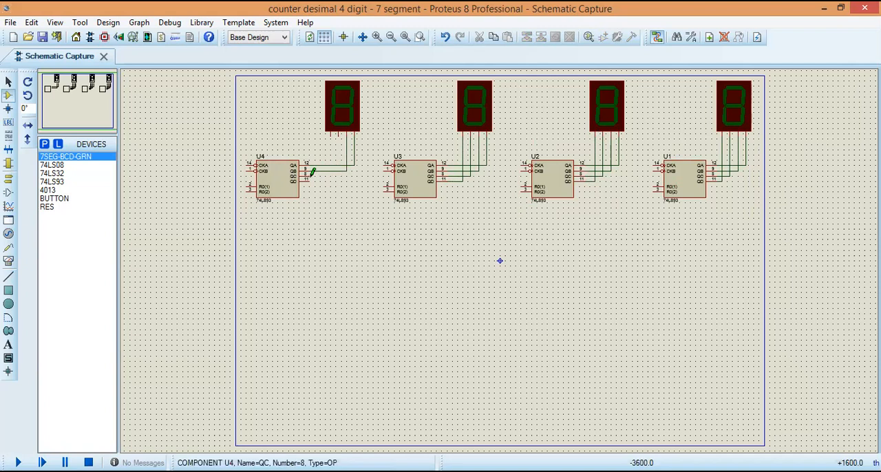
pyautogui.click(339, 134)
pyautogui.click(310, 178)
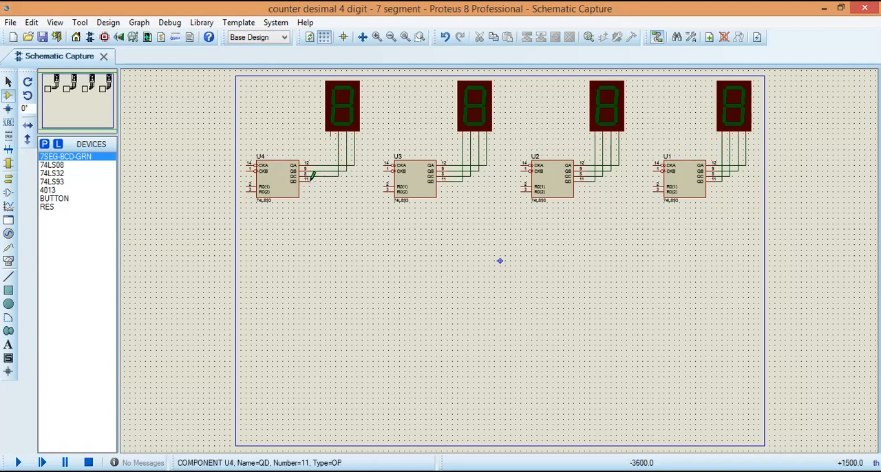
pyautogui.click(331, 133)
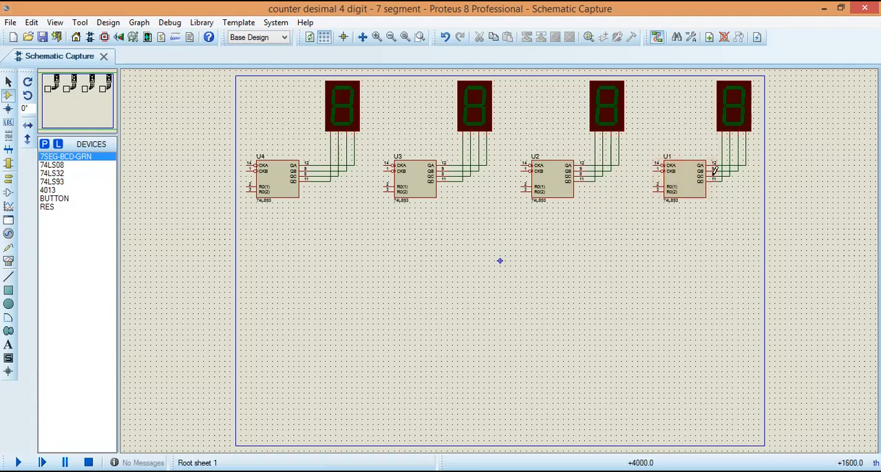
# Step: Connect U1's CKB input to its QA output wire, routing the wire over the top of the counter
pyautogui.click(657, 166)
pyautogui.click(642, 150)
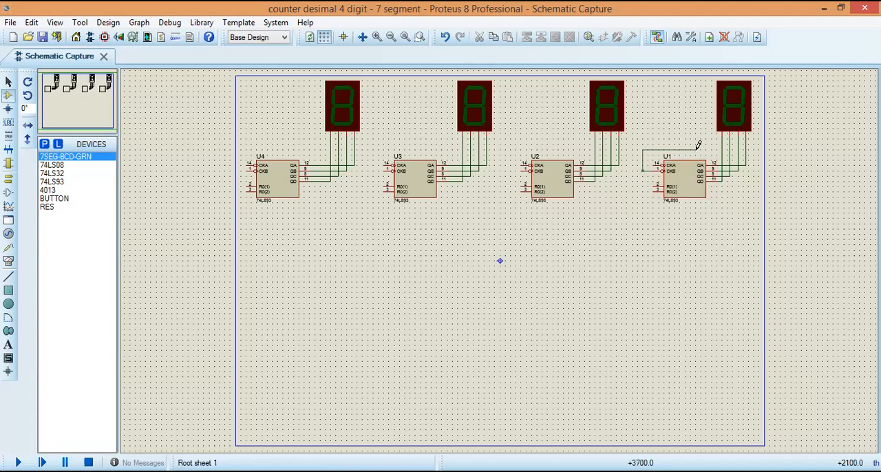
pyautogui.click(746, 149)
# Step: Place a DCLOCK generator to the right of U1 and wire it over the counter to U1's CKA input
pyautogui.click(8, 232)
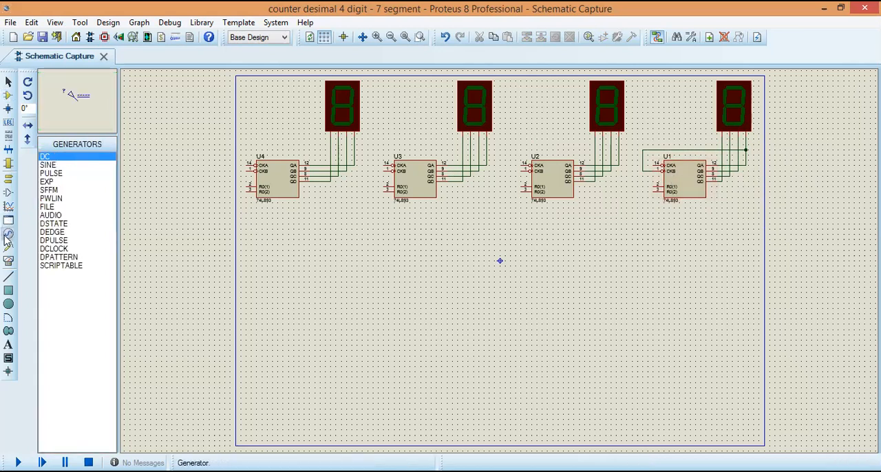
pyautogui.click(55, 248)
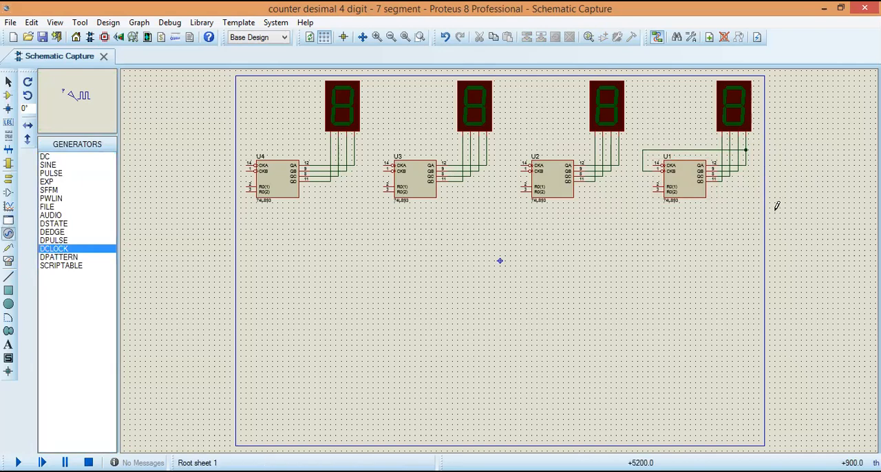
pyautogui.click(786, 190)
pyautogui.click(788, 188)
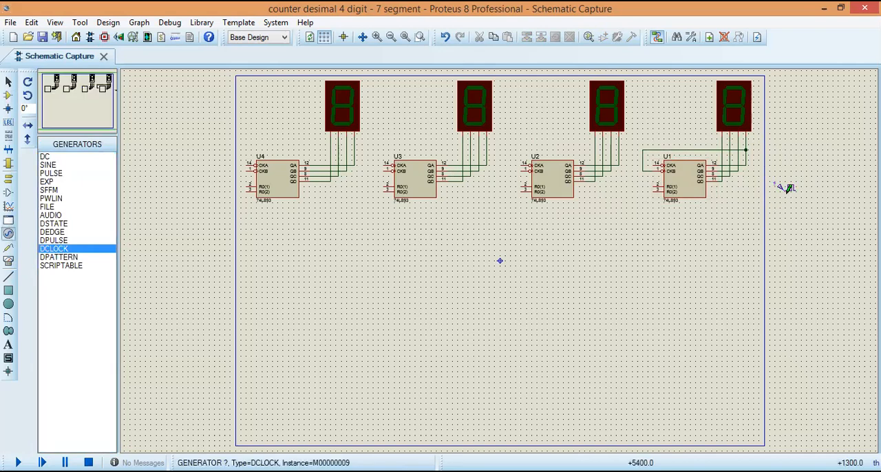
pyautogui.click(788, 188)
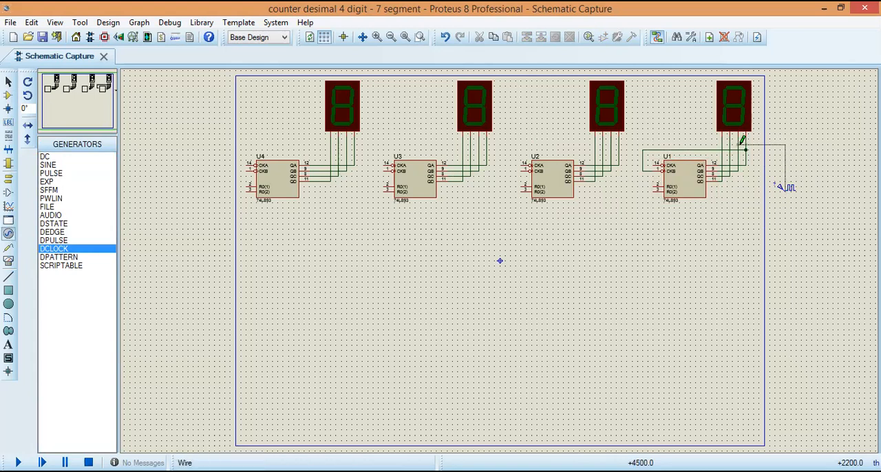
pyautogui.click(654, 162)
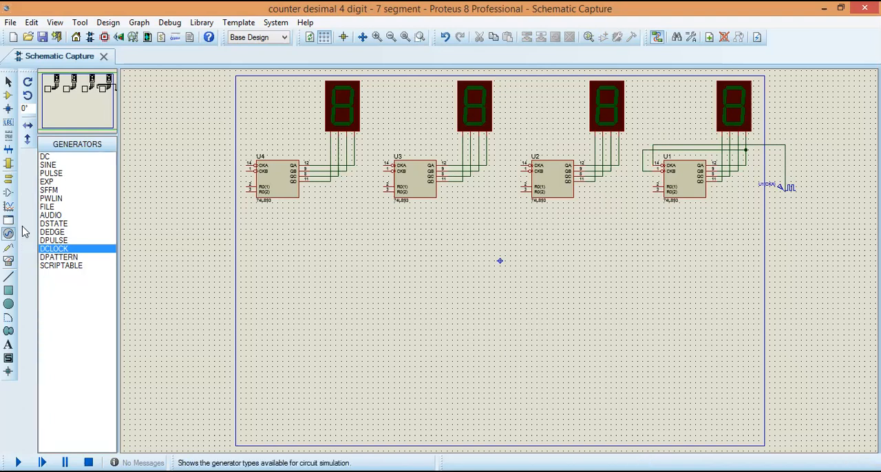
# Step: Place a GROUND terminal below counter U1 and wire it to U1's reset inputs R0(1) and R0(2)
pyautogui.click(8, 177)
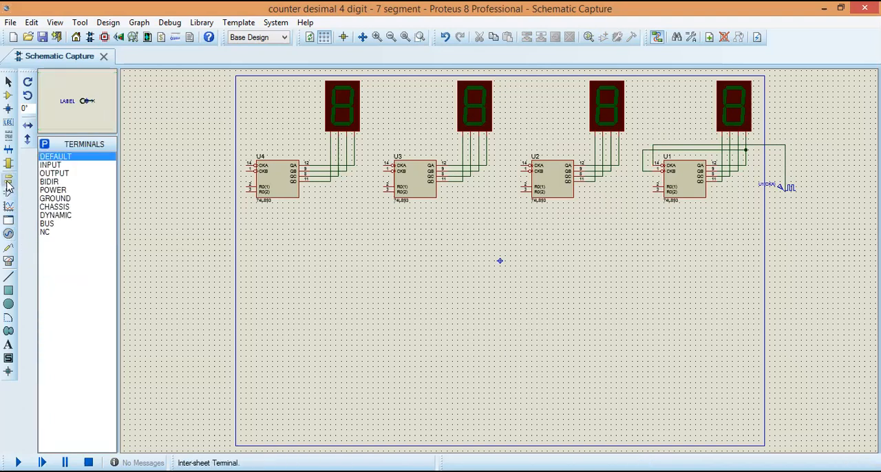
pyautogui.click(57, 198)
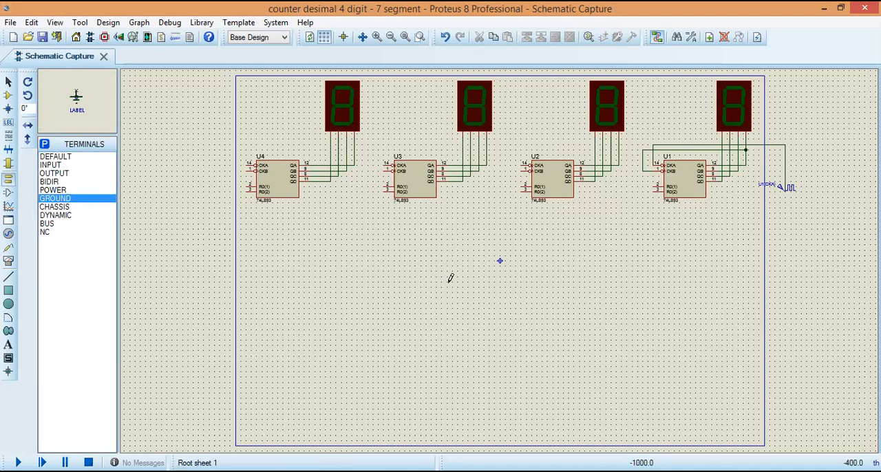
pyautogui.click(653, 212)
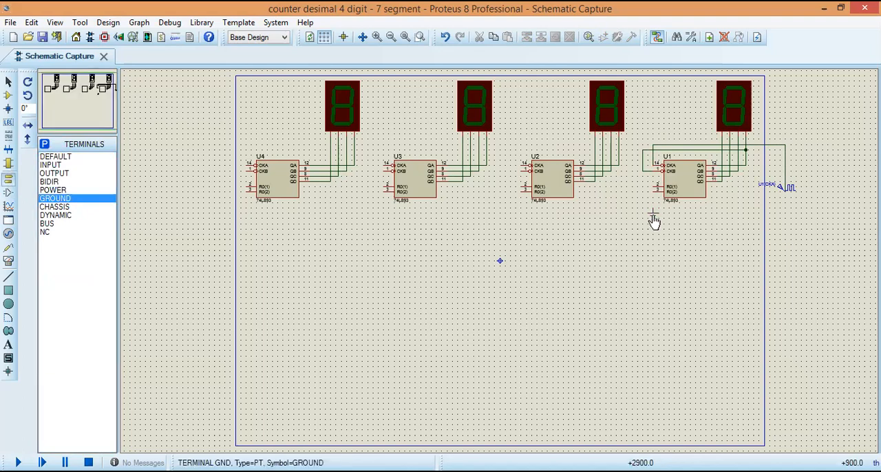
pyautogui.click(653, 208)
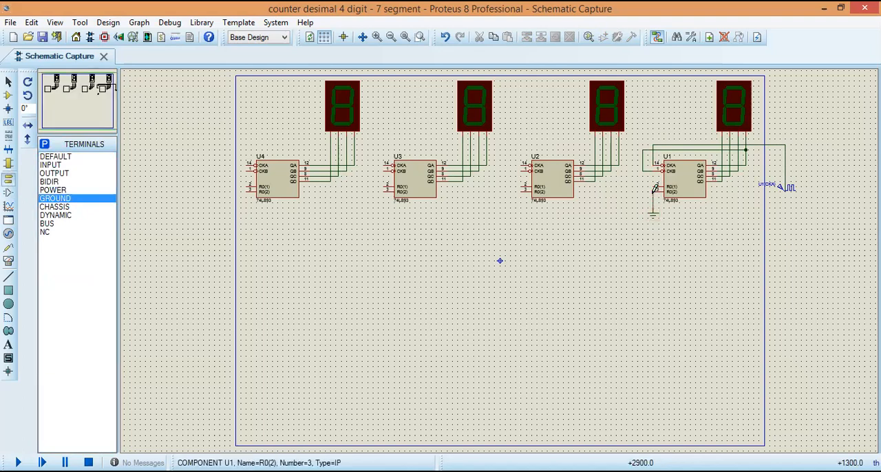
pyautogui.click(652, 187)
pyautogui.click(653, 191)
pyautogui.click(446, 37)
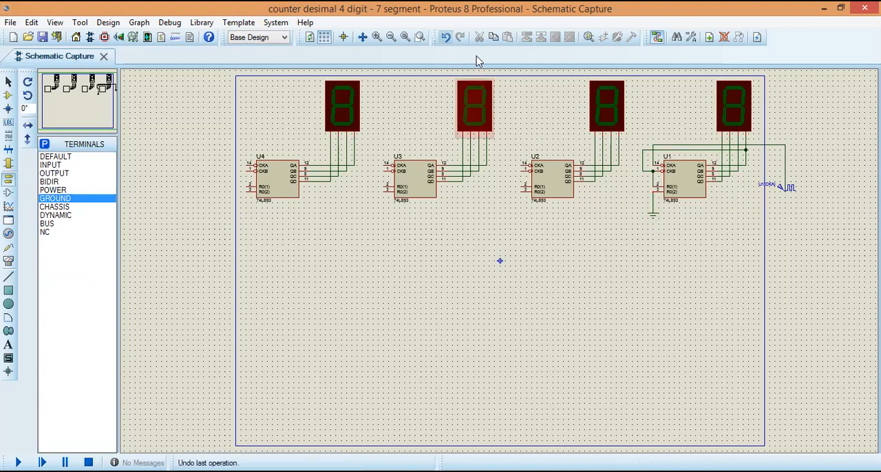
pyautogui.click(653, 186)
pyautogui.click(653, 192)
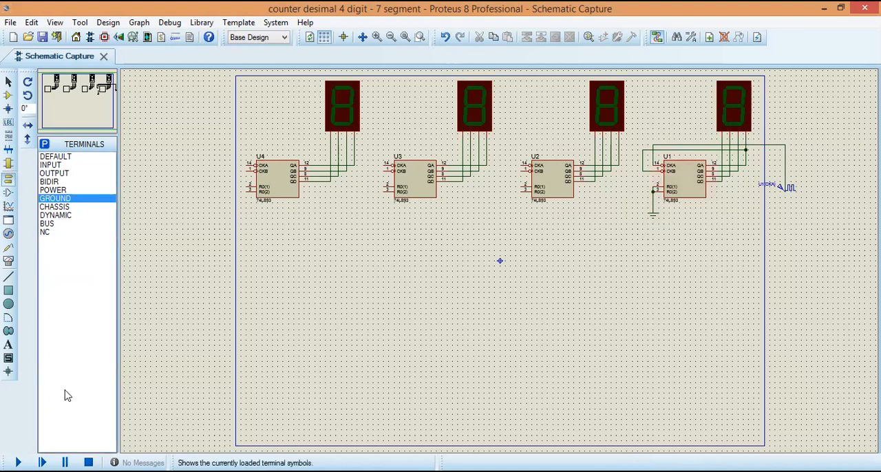
# Step: Run the simulation to check how the rightmost digit counts with U1's resets grounded, and stop it
pyautogui.click(18, 463)
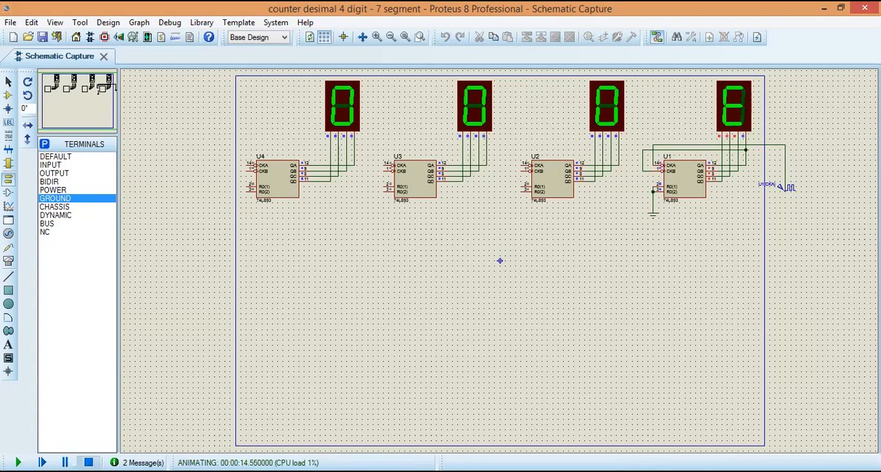
pyautogui.click(88, 463)
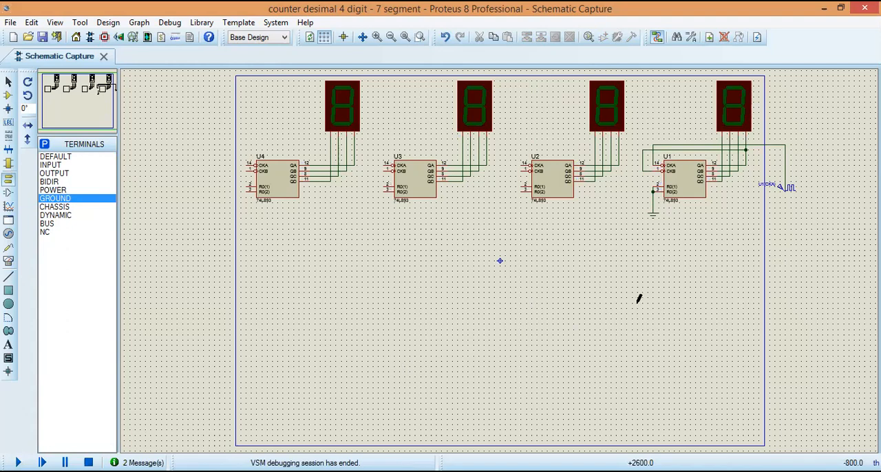
# Step: Place a 74LS08 AND gate below U1 and mirror it horizontally so its inputs face right
pyautogui.click(8, 95)
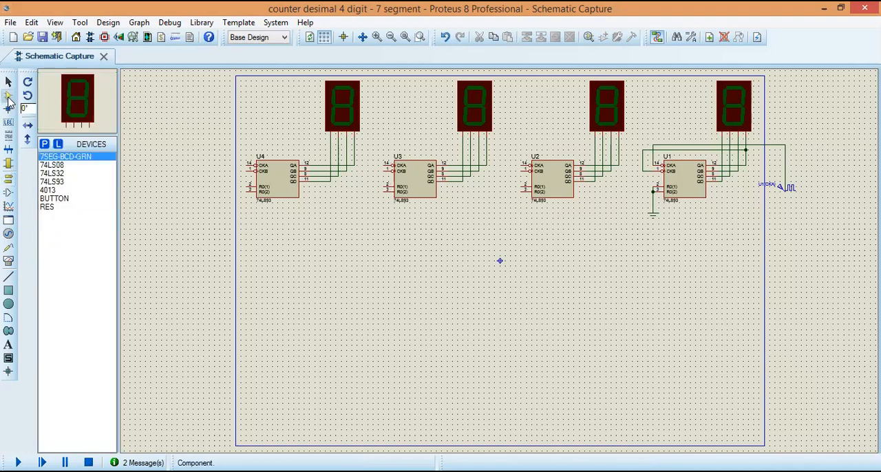
pyautogui.click(61, 165)
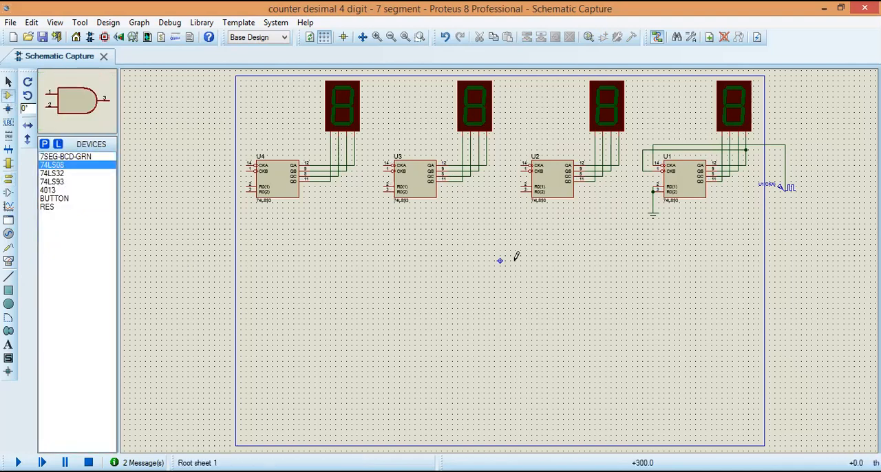
pyautogui.click(695, 221)
pyautogui.click(698, 224)
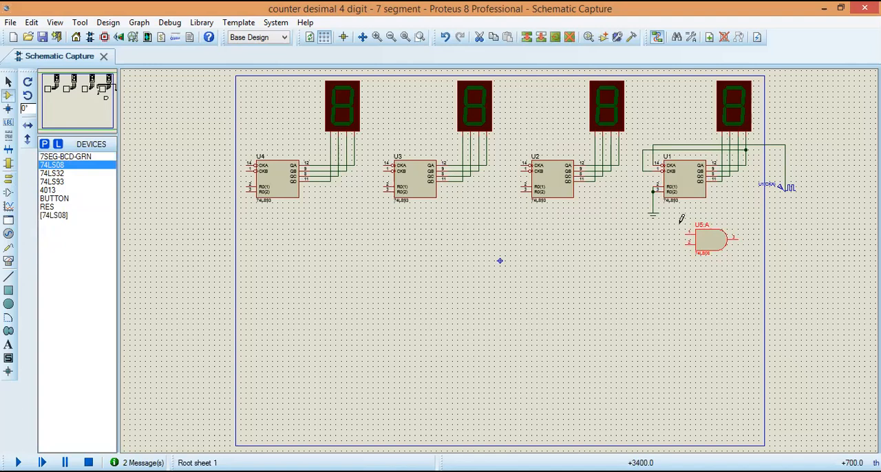
pyautogui.moveTo(701, 245); pyautogui.dragTo(690, 246)
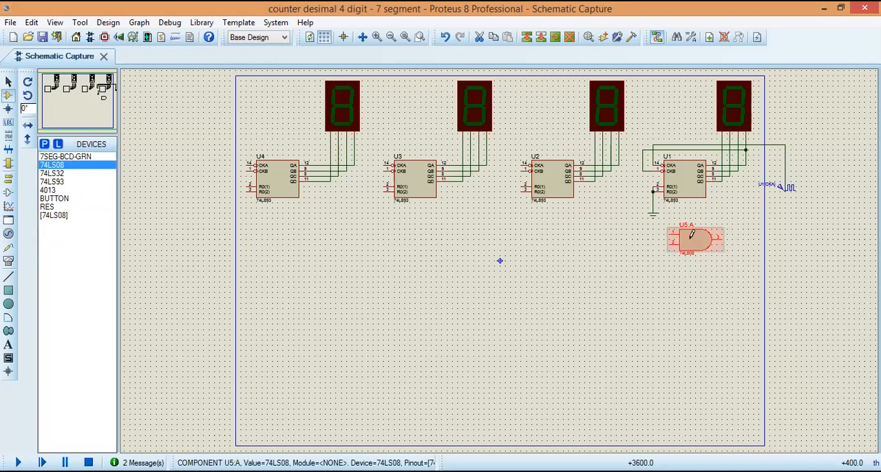
pyautogui.rightClick(696, 242)
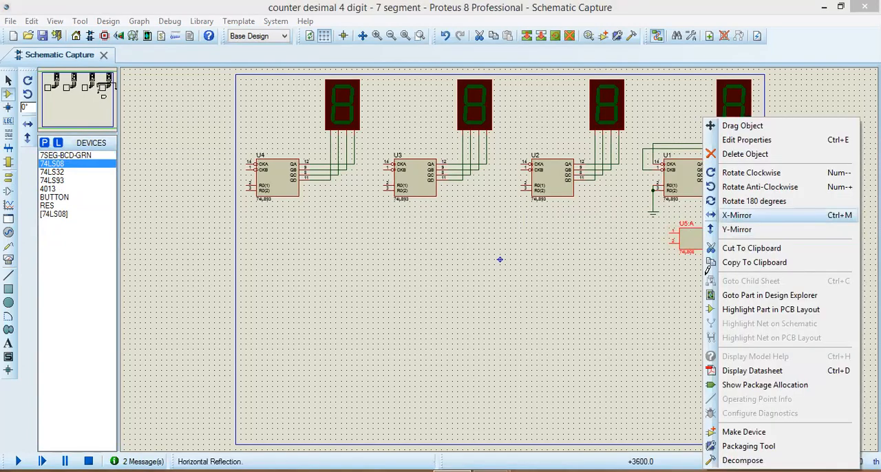
pyautogui.click(736, 215)
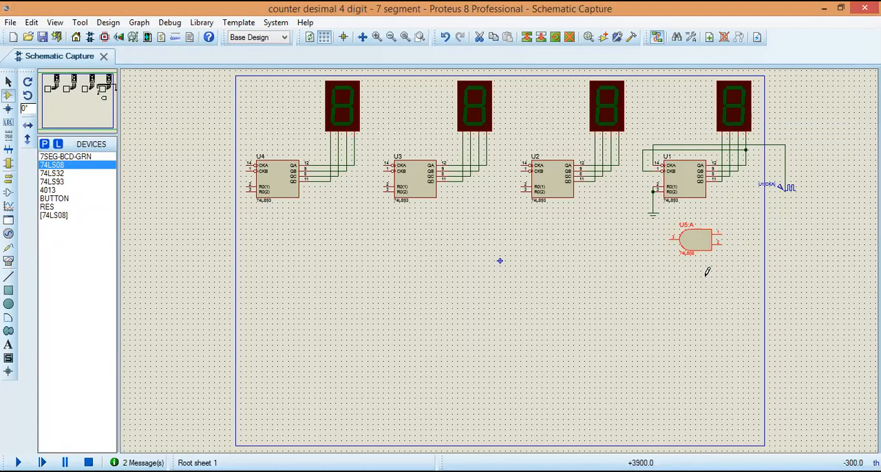
# Step: Delete the ground terminal and its wire below U1, keeping the link between the two reset pins
pyautogui.click(8, 82)
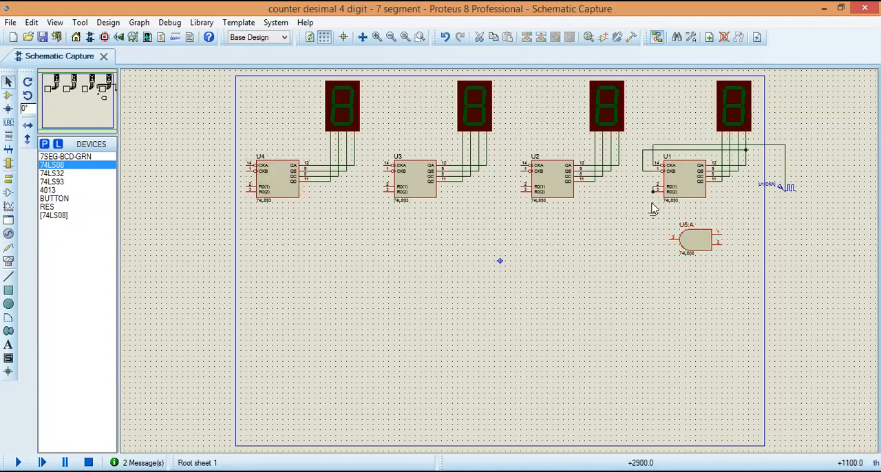
pyautogui.moveTo(647, 209); pyautogui.dragTo(663, 227)
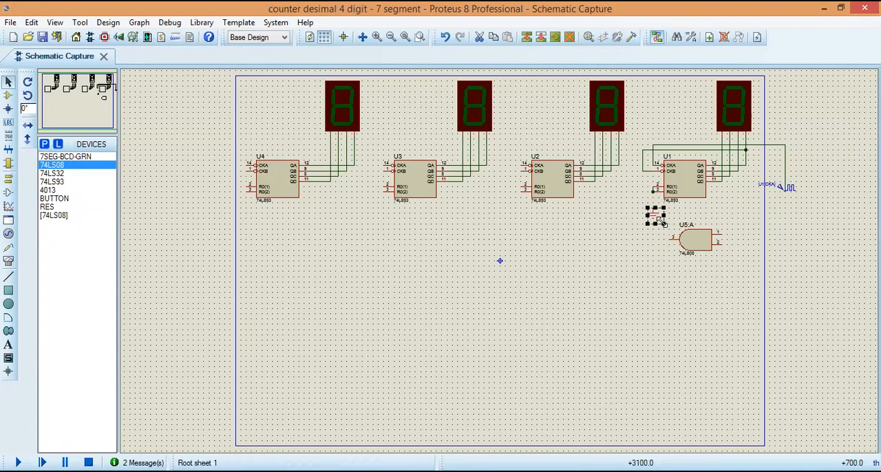
pyautogui.press('Delete')
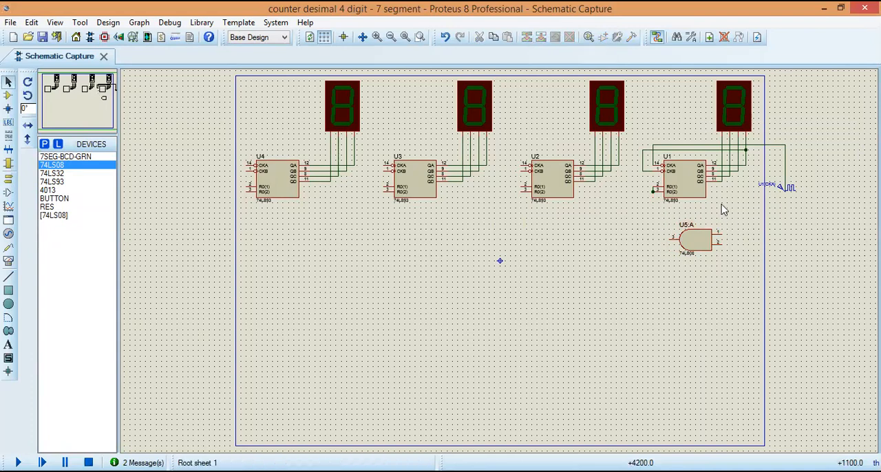
# Step: Wire the AND gate's inputs to U1's QD and QB output wires and its output to U1's joined reset inputs
pyautogui.click(723, 232)
pyautogui.click(722, 180)
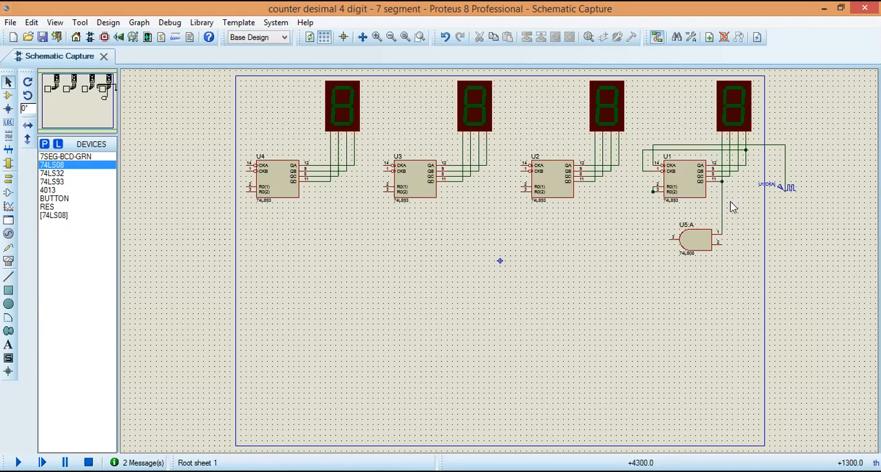
pyautogui.click(727, 240)
pyautogui.click(738, 167)
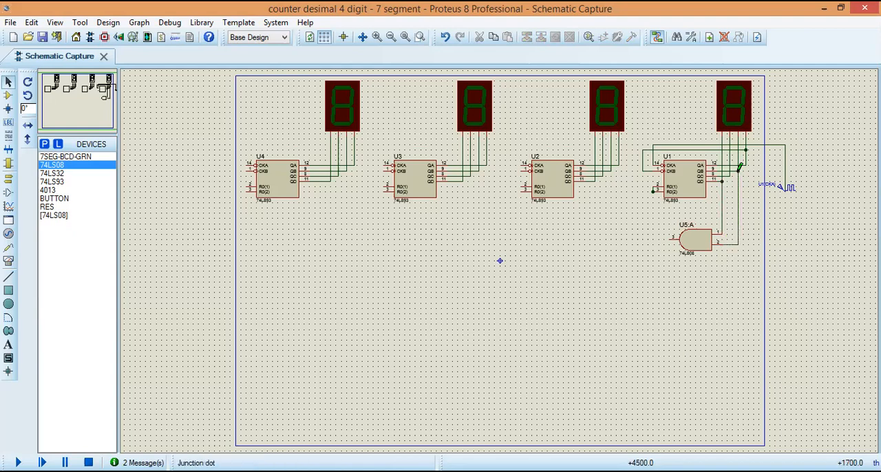
pyautogui.click(672, 239)
pyautogui.click(653, 192)
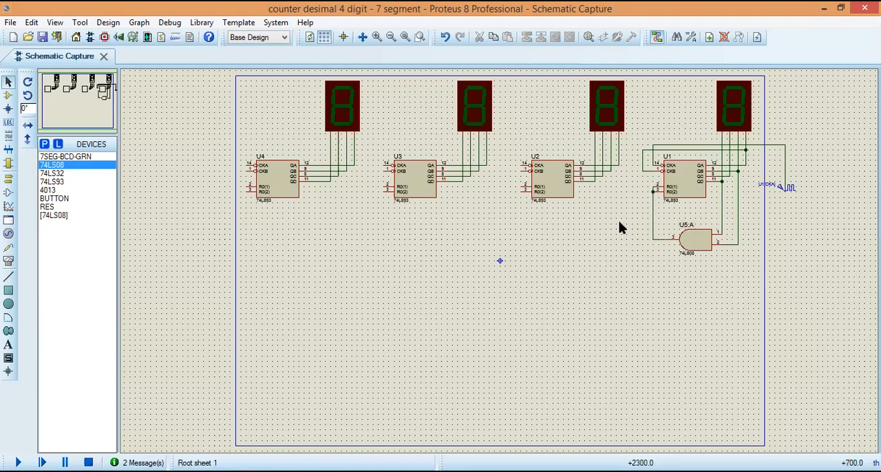
# Step: Run the simulation to check the rightmost digit's reset through the AND gate, and stop it
pyautogui.click(18, 463)
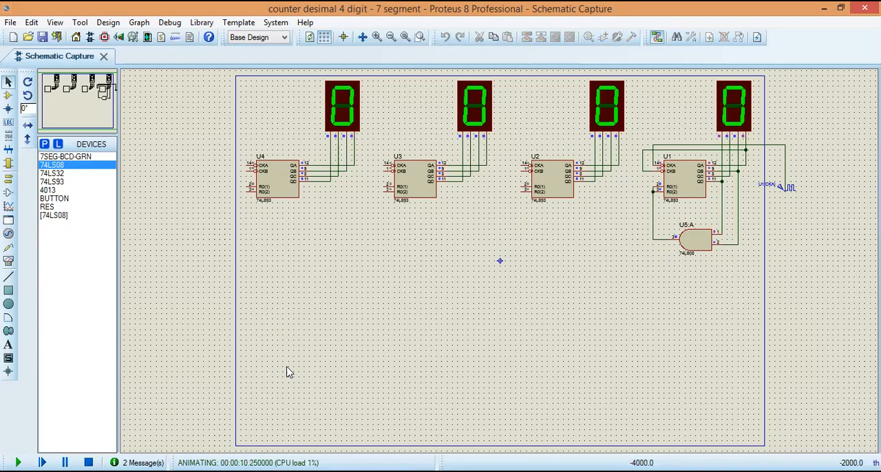
pyautogui.click(88, 462)
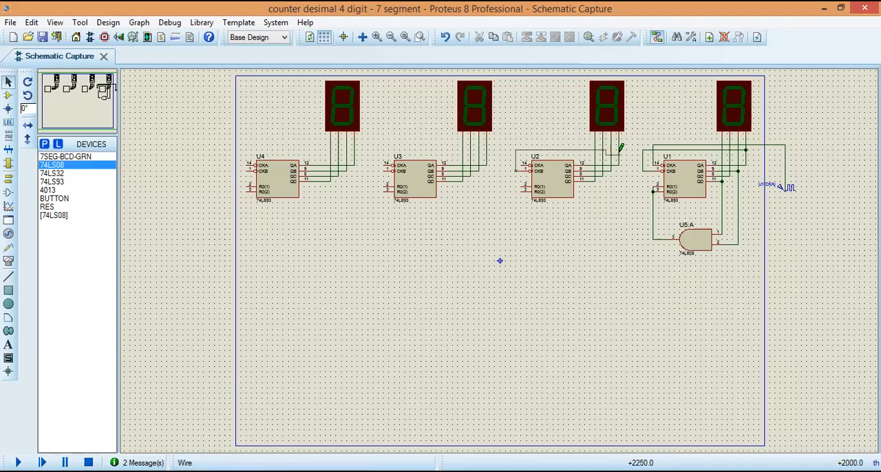
# Step: Connect the CKB inputs of U2, U3 and U4 to their own QA output wires, routing each wire over its counter
pyautogui.click(618, 148)
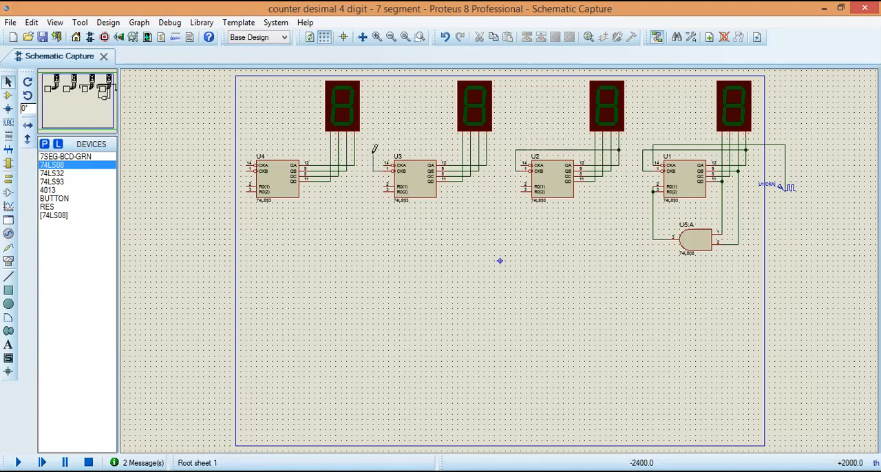
pyautogui.click(485, 149)
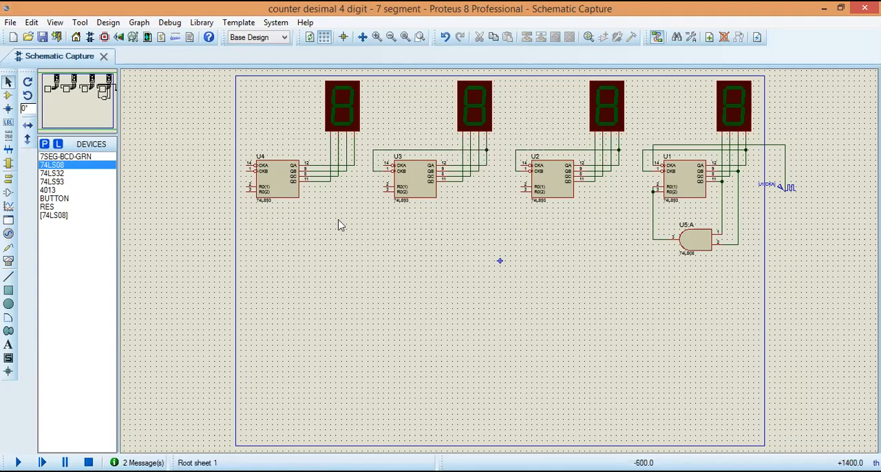
pyautogui.click(236, 166)
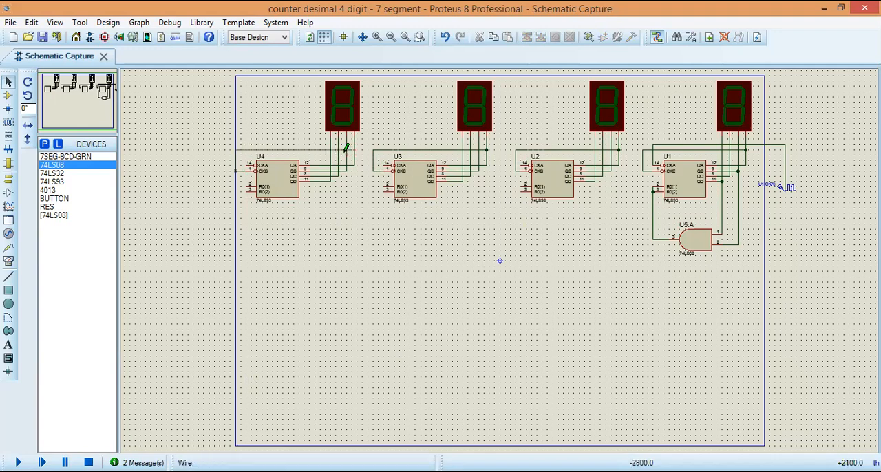
pyautogui.click(353, 155)
pyautogui.click(445, 38)
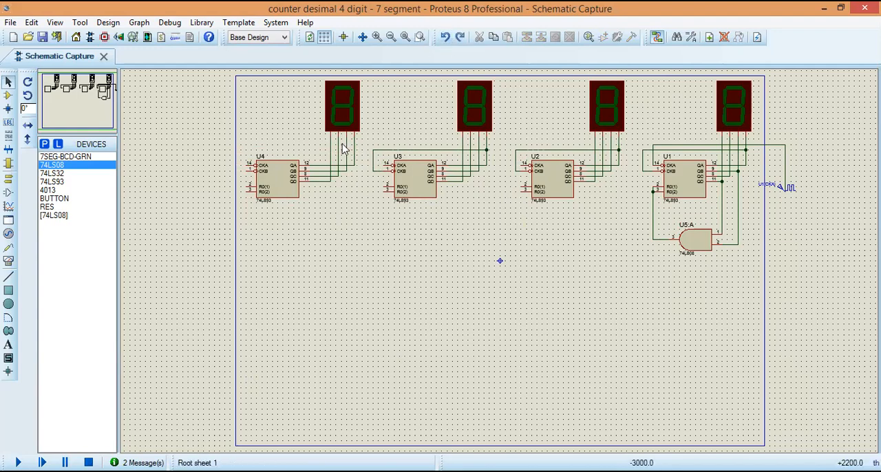
pyautogui.click(235, 169)
pyautogui.click(354, 149)
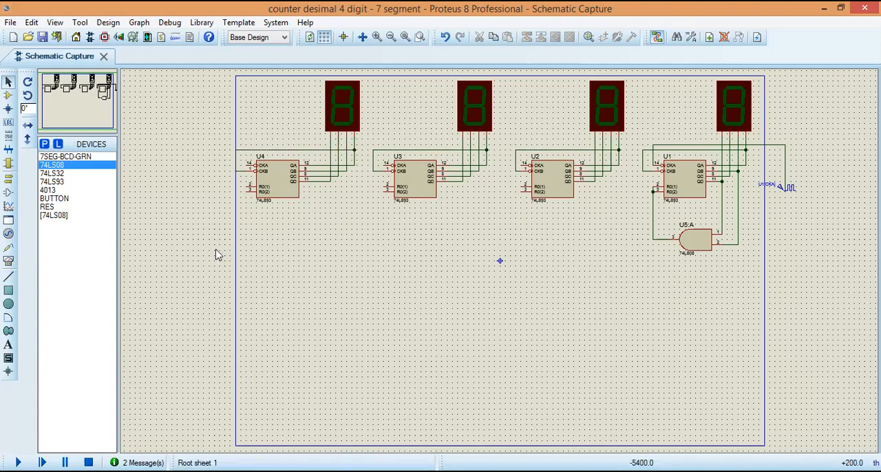
# Step: Place another 74LS08 AND gate below U2 and mirror it horizontally
pyautogui.click(8, 96)
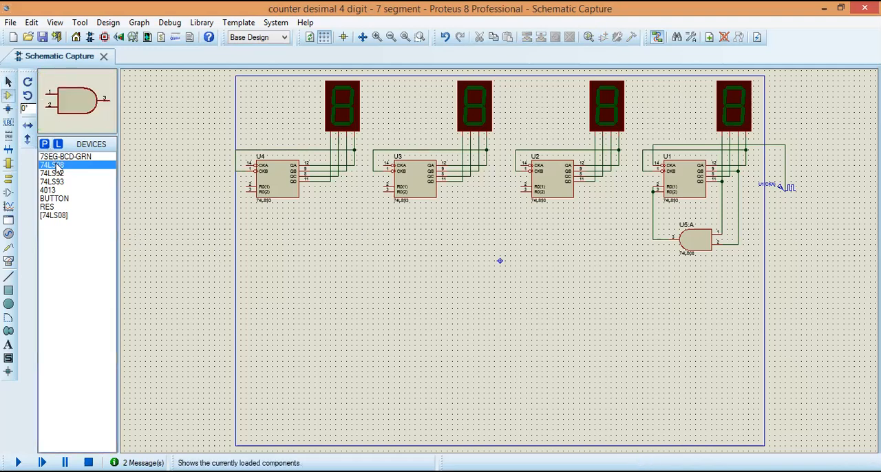
pyautogui.click(561, 231)
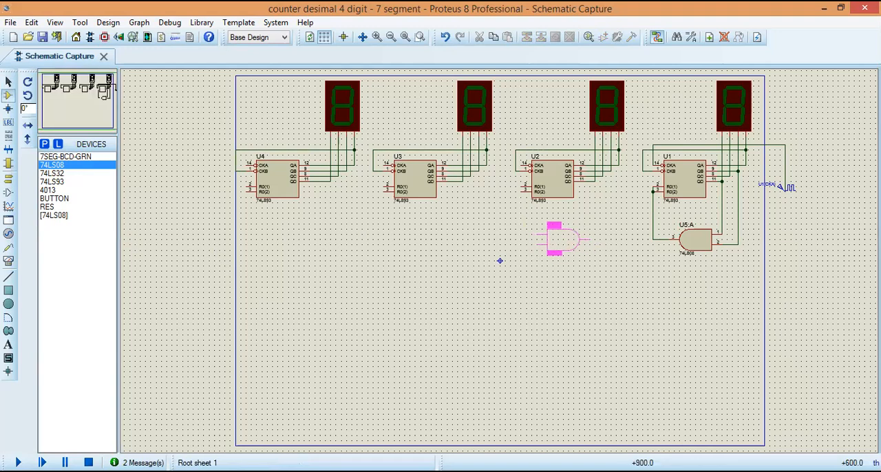
pyautogui.click(547, 224)
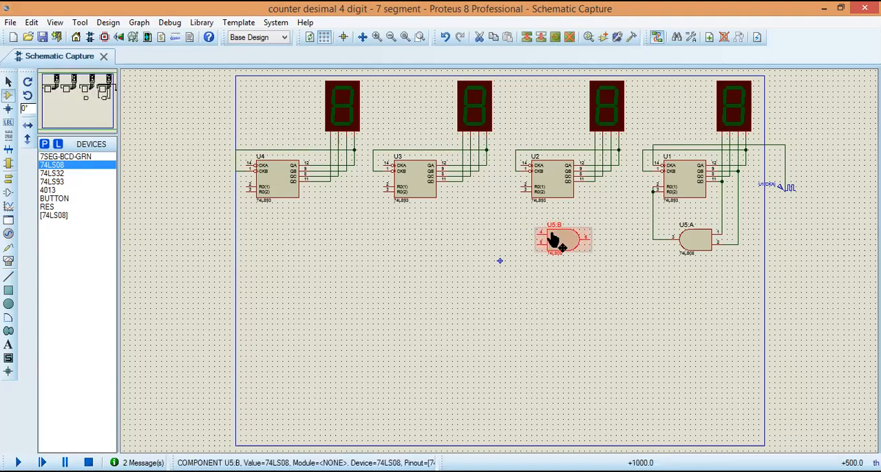
pyautogui.rightClick(552, 238)
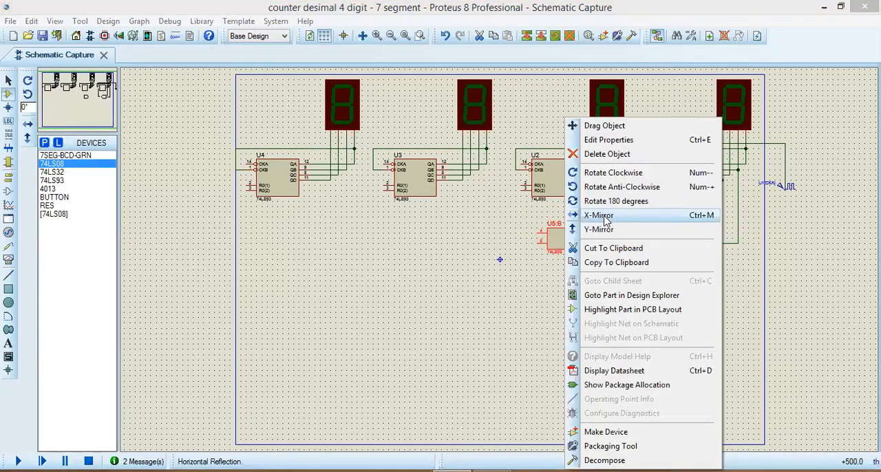
pyautogui.click(597, 215)
# Step: Copy the AND gate below U2 and place one duplicate below U3 and another below U4
pyautogui.moveTo(531, 211); pyautogui.dragTo(595, 269)
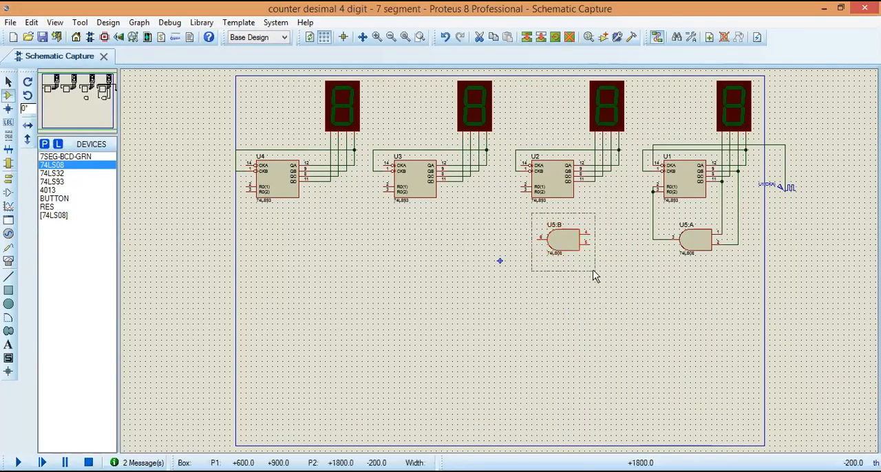
pyautogui.rightClick(615, 307)
pyautogui.click(596, 305)
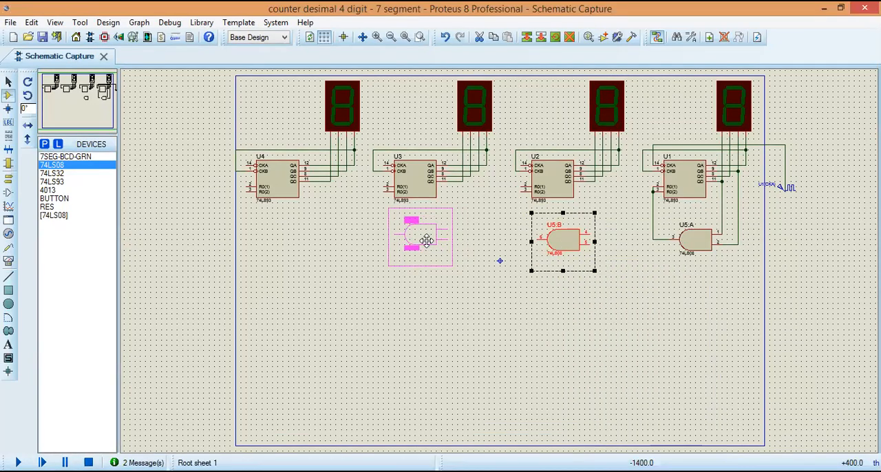
pyautogui.click(426, 240)
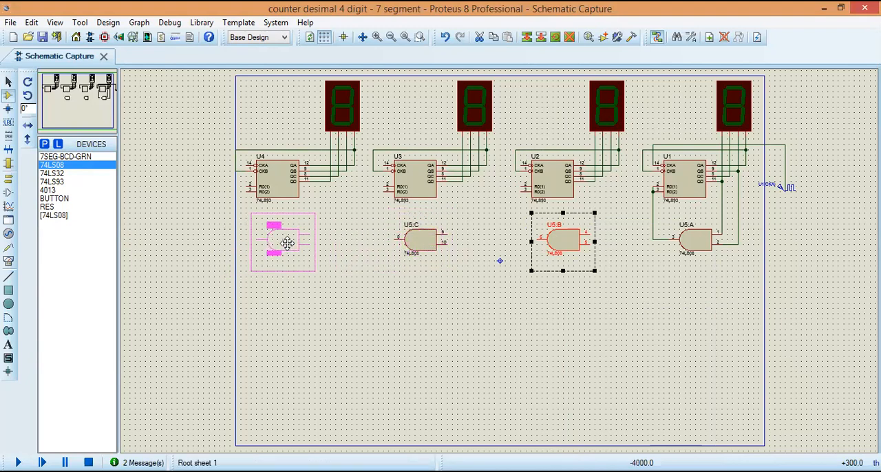
pyautogui.click(287, 243)
pyautogui.rightClick(318, 320)
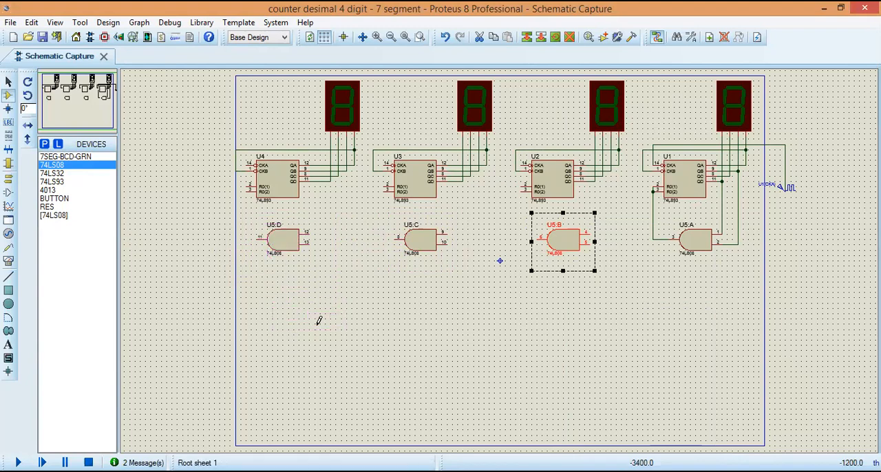
pyautogui.click(498, 287)
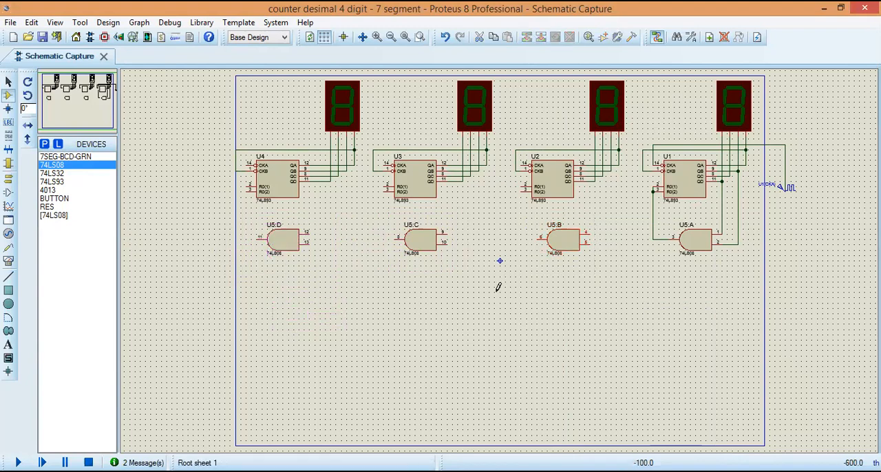
# Step: Connect the outputs of AND gates U5:B, U5:C and U5:D to the reset pins of U2, U3 and U4 respectively
pyautogui.click(539, 238)
pyautogui.click(524, 190)
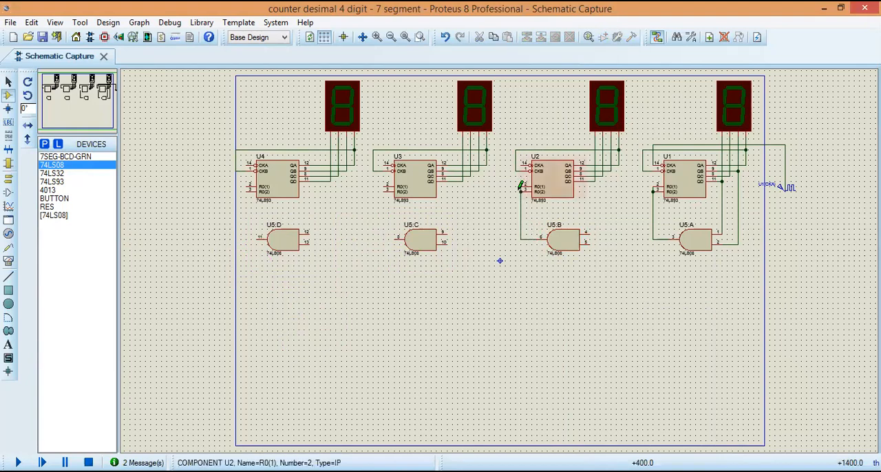
pyautogui.click(395, 236)
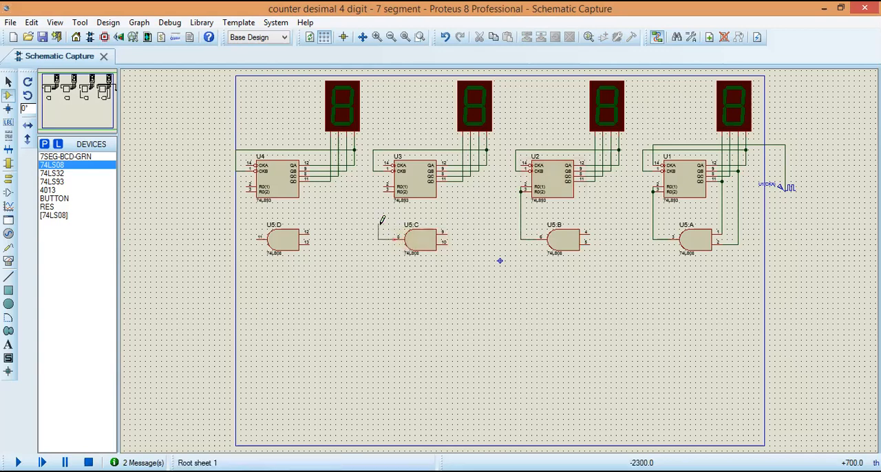
pyautogui.click(384, 190)
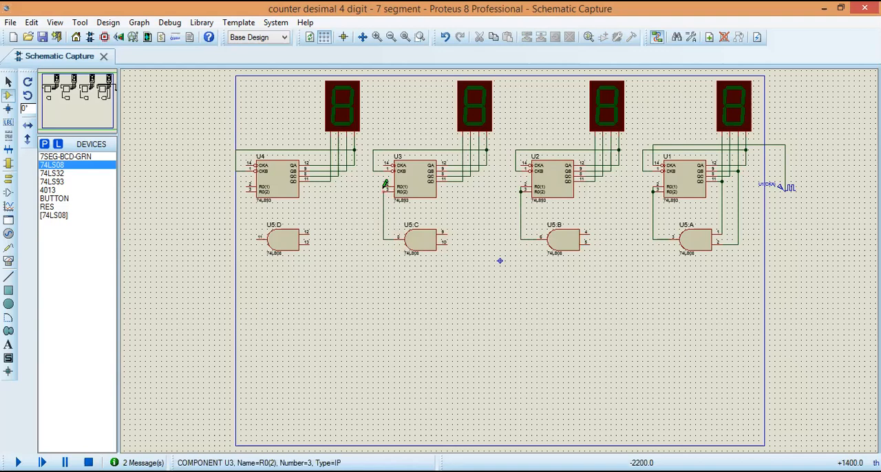
pyautogui.click(253, 244)
pyautogui.click(246, 188)
# Step: Connect the two inputs of AND gates U5:D, U5:C and U5:B to the QD and QB output wires of the counters above them
pyautogui.click(308, 231)
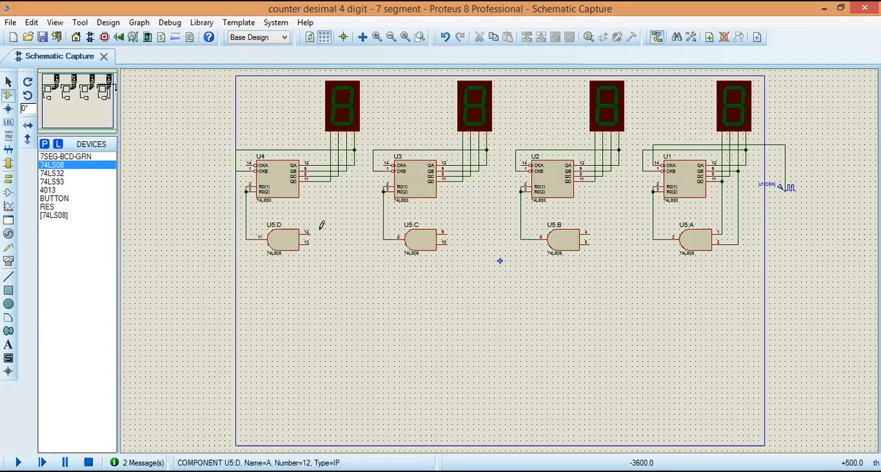
pyautogui.click(331, 181)
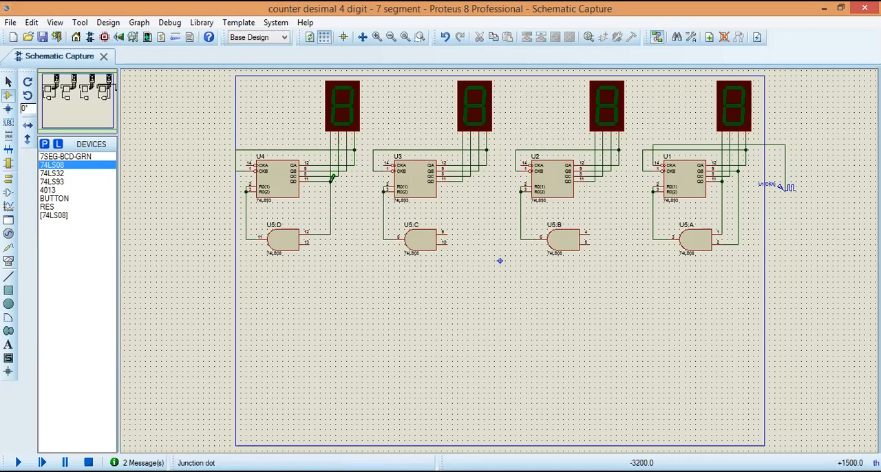
pyautogui.click(312, 242)
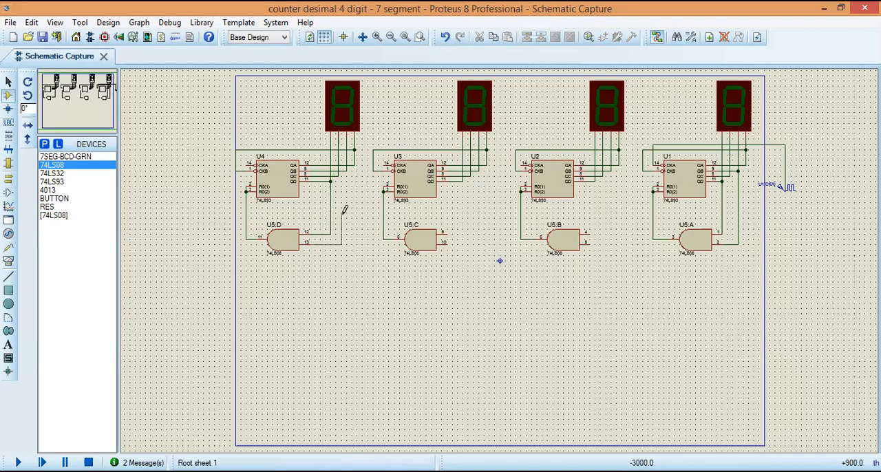
pyautogui.click(347, 171)
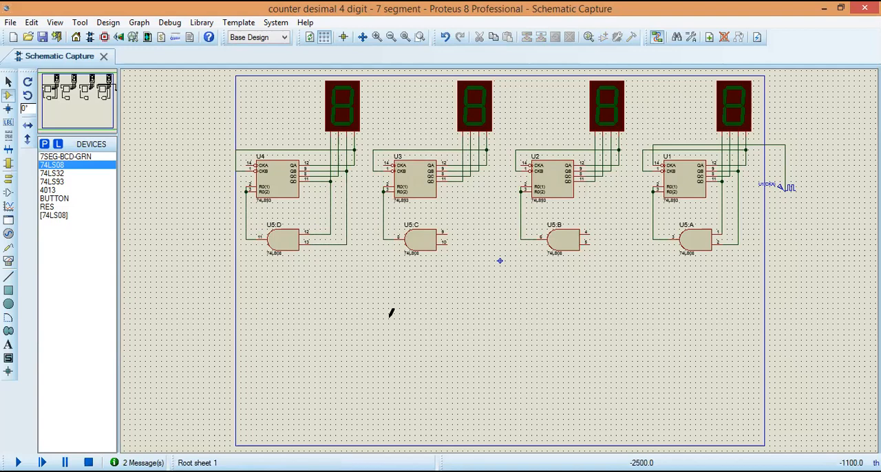
pyautogui.click(449, 230)
pyautogui.click(465, 183)
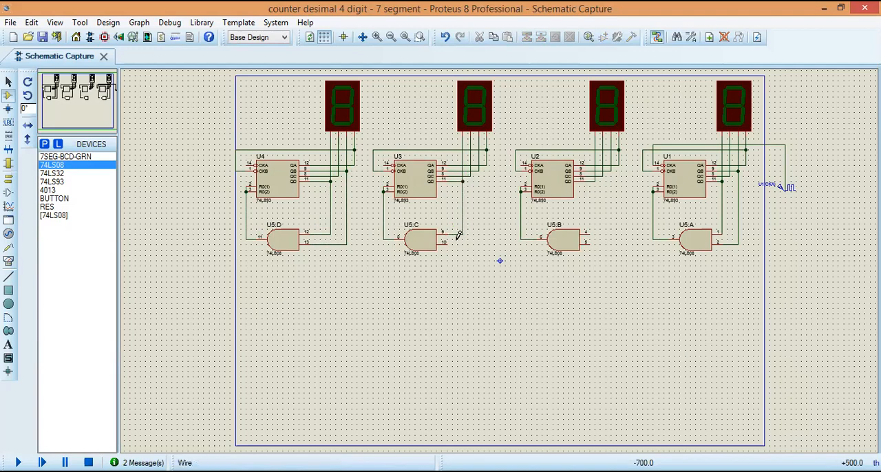
pyautogui.click(448, 239)
pyautogui.click(479, 167)
pyautogui.click(586, 232)
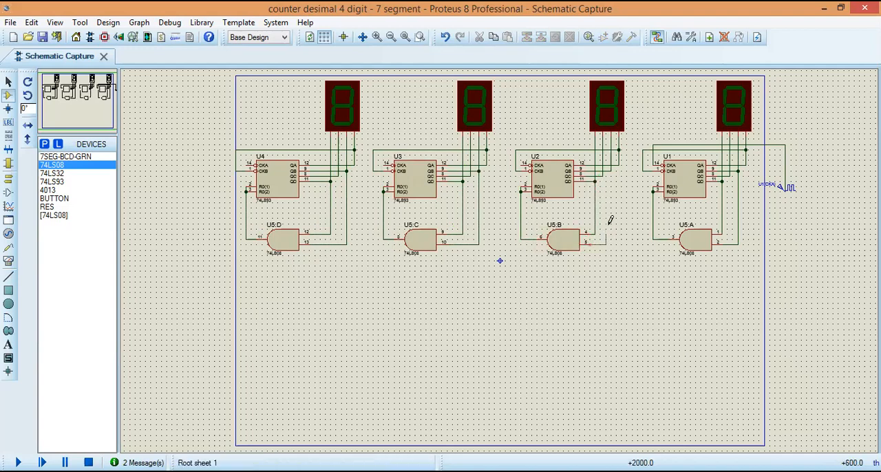
pyautogui.click(611, 172)
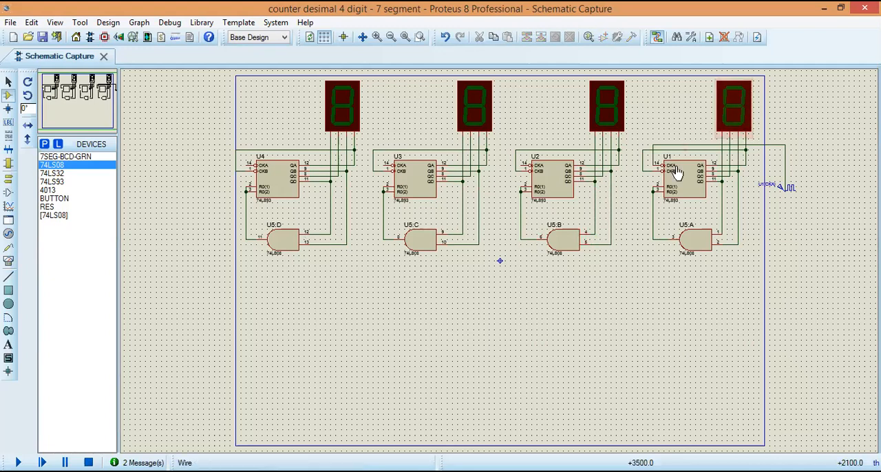
# Step: Connect the CKA input of U2 to the QD output wire of U1, and run the simulation to check the carry before stopping it
pyautogui.click(8, 81)
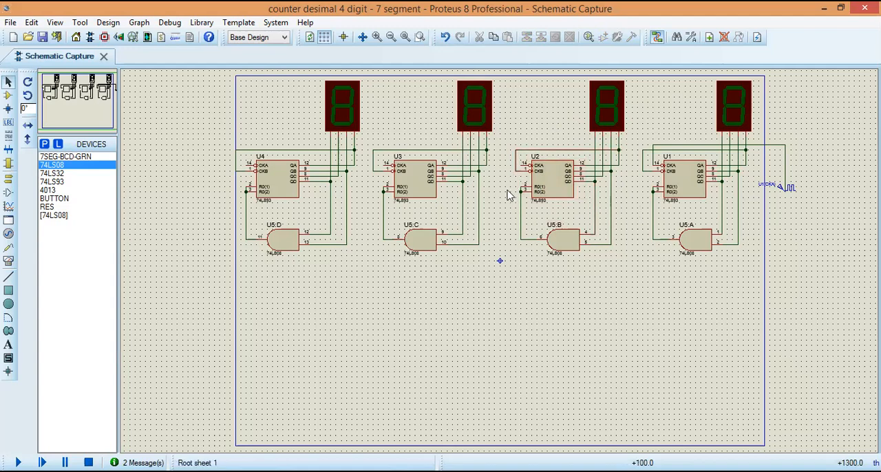
pyautogui.click(522, 137)
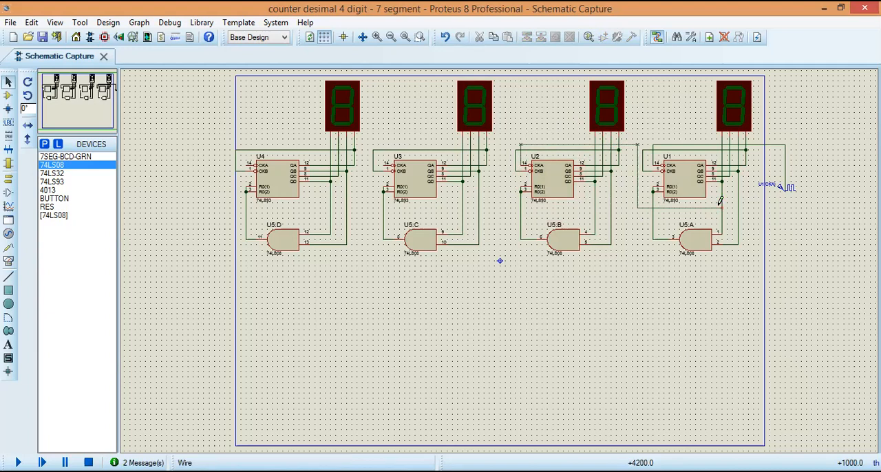
pyautogui.click(721, 207)
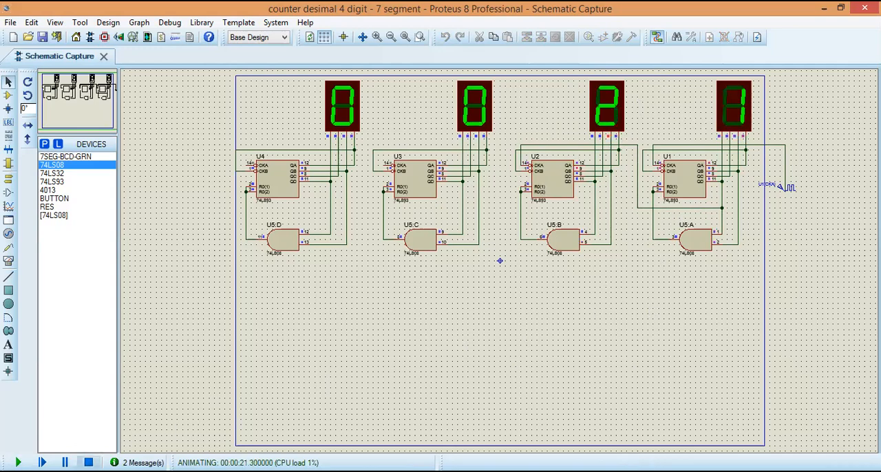
pyautogui.click(89, 462)
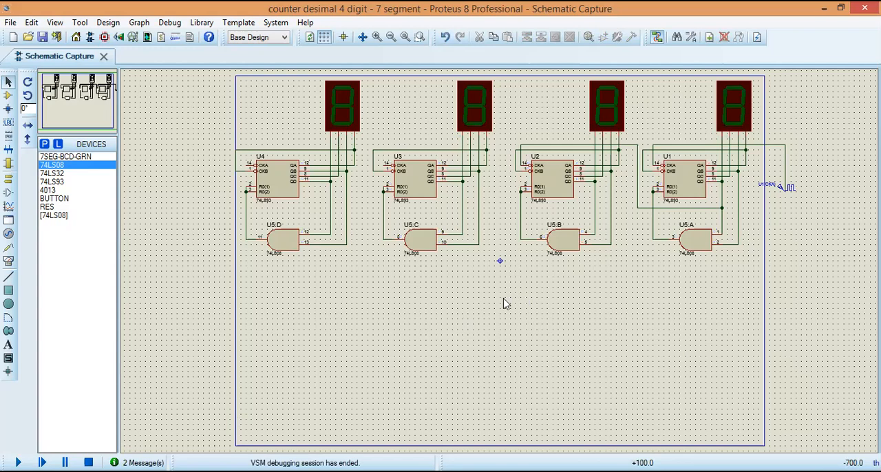
# Step: Connect the CKA input of U3 to the QD wire of U2, and the CKA input of U4 to the QD wire of U3
pyautogui.click(383, 163)
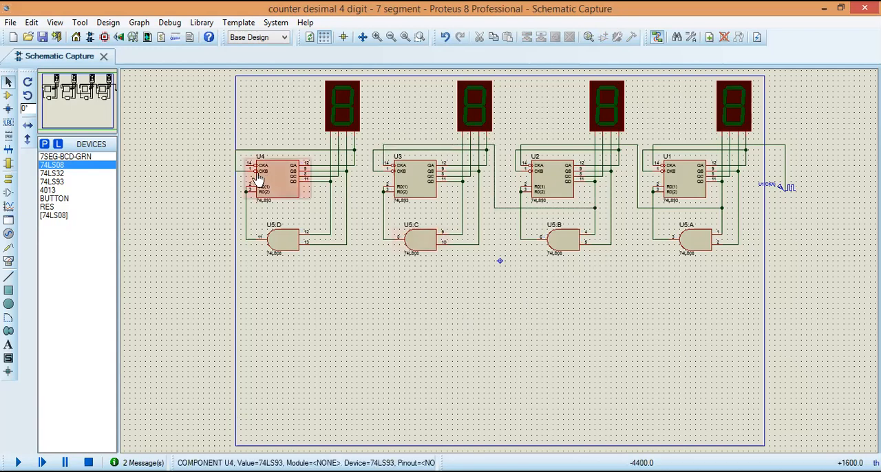
pyautogui.click(246, 144)
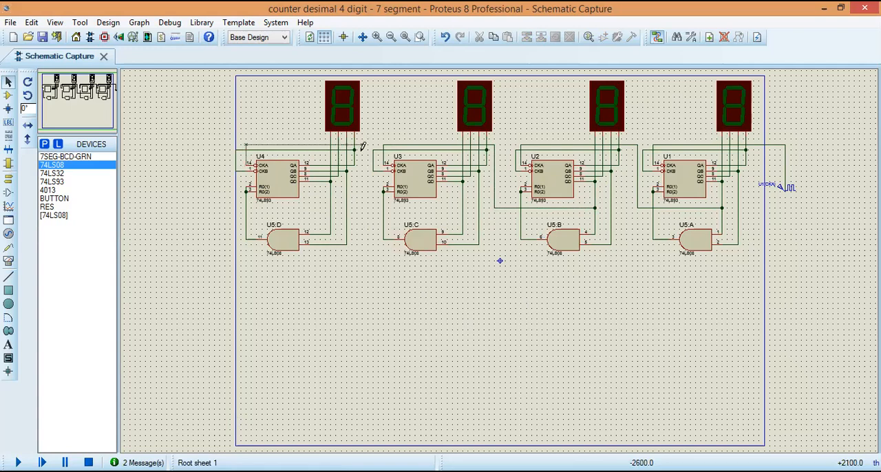
pyautogui.click(362, 207)
pyautogui.click(462, 207)
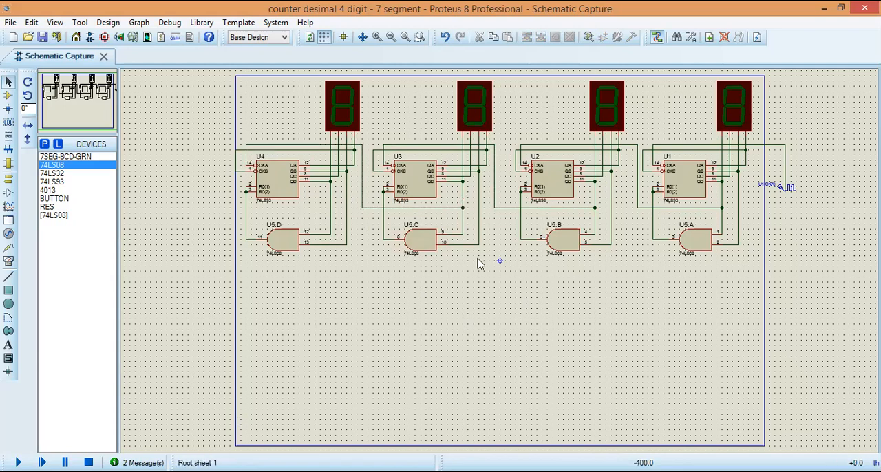
# Step: Set the digital clock generator's frequency to 10 Hz, and run the simulation to test the counting before stopping it
pyautogui.click(790, 190)
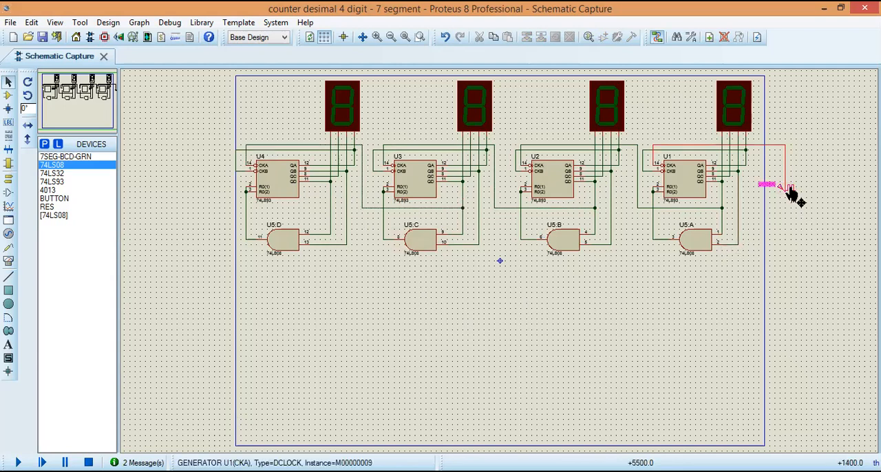
pyautogui.click(788, 190)
pyautogui.click(524, 181)
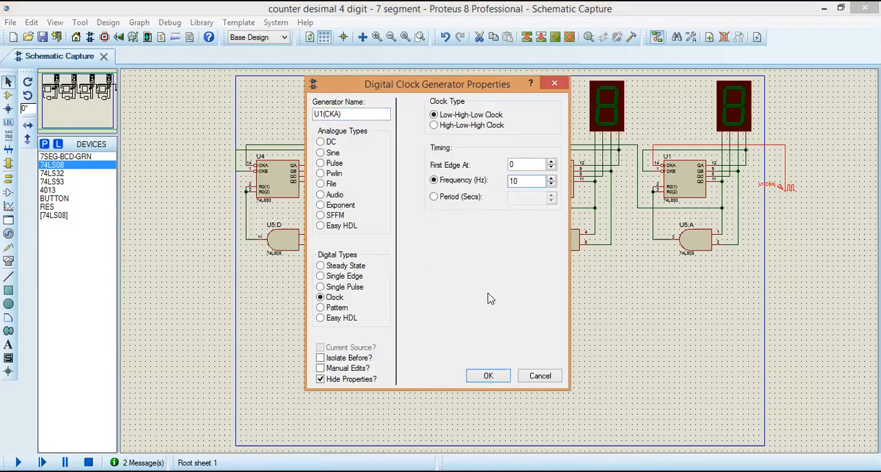
pyautogui.click(503, 378)
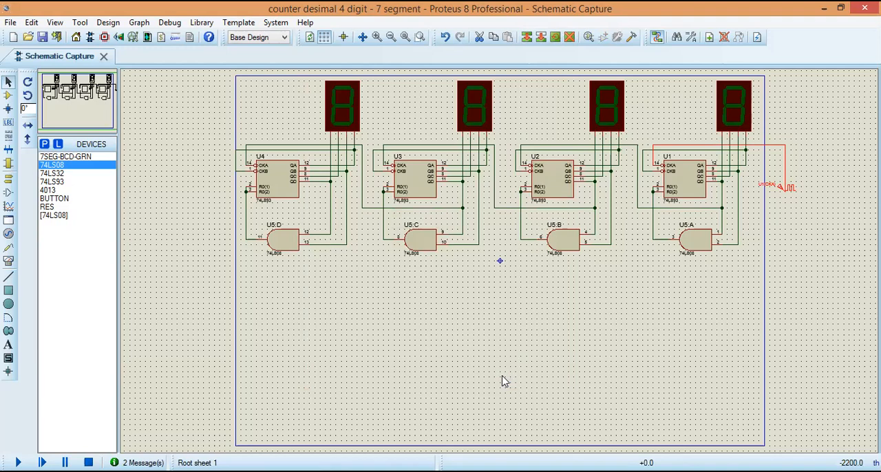
pyautogui.click(18, 463)
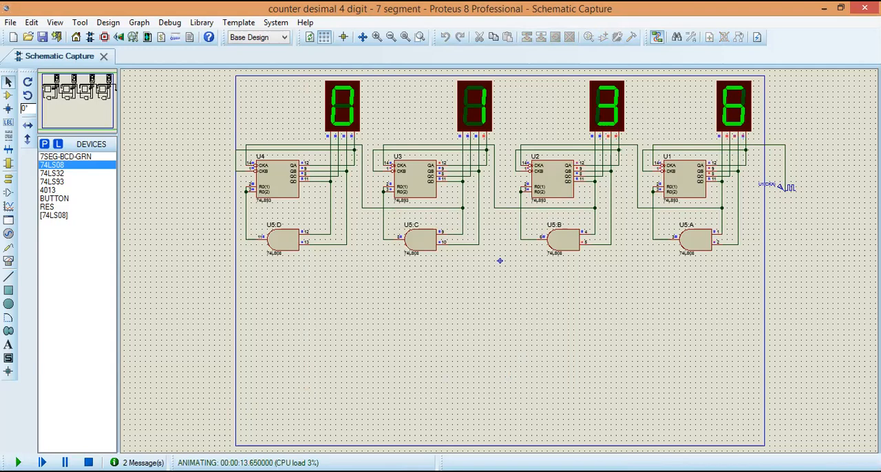
pyautogui.click(88, 462)
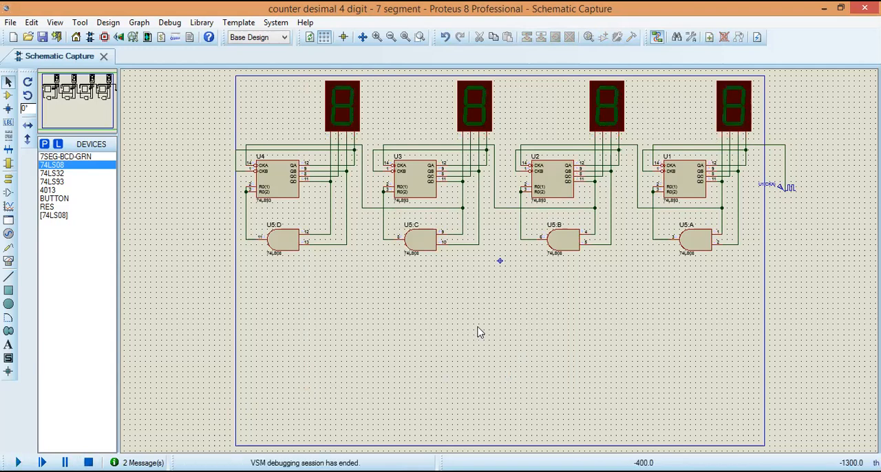
# Step: Set the digital clock generator's frequency to 50 Hz, and run the simulation to check all four digits before stopping it
pyautogui.doubleClick(791, 195)
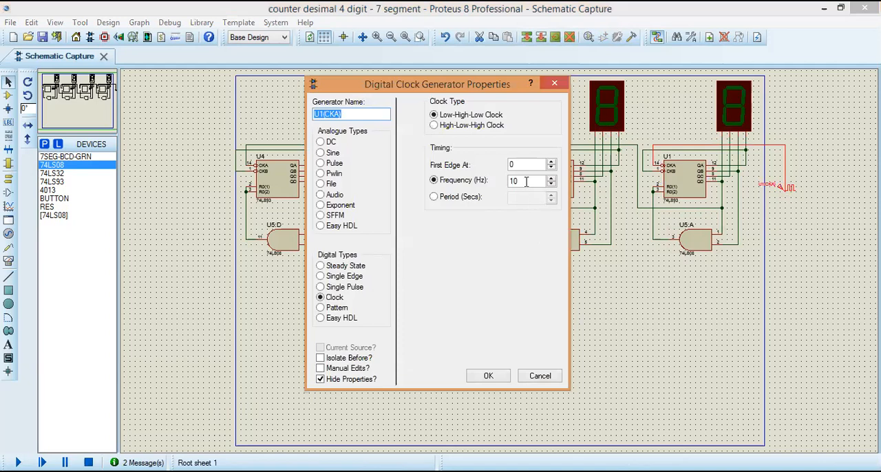
pyautogui.doubleClick(526, 181)
pyautogui.write('50')
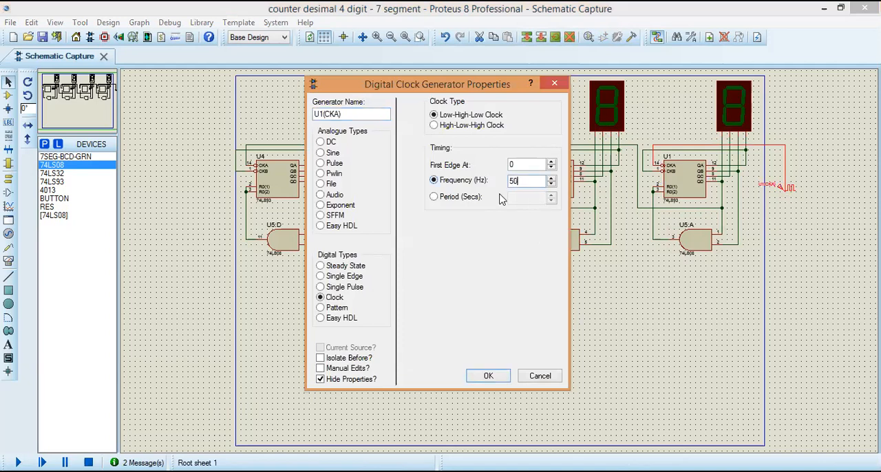
pyautogui.click(490, 377)
pyautogui.click(18, 462)
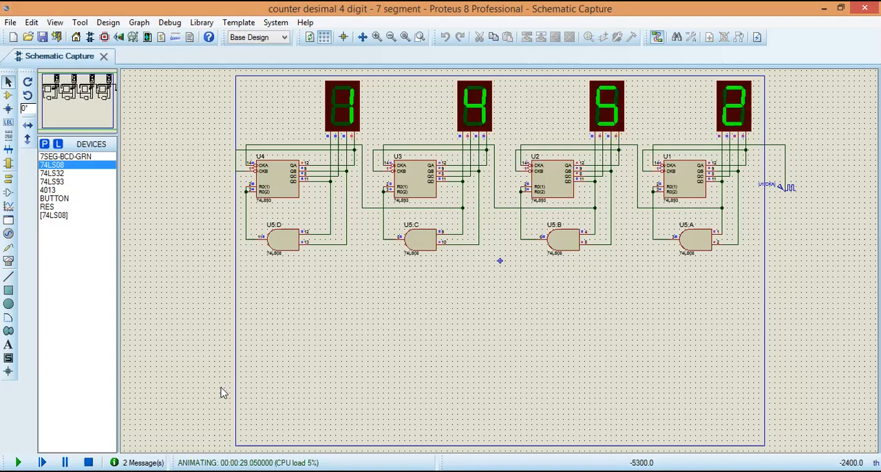
pyautogui.click(88, 462)
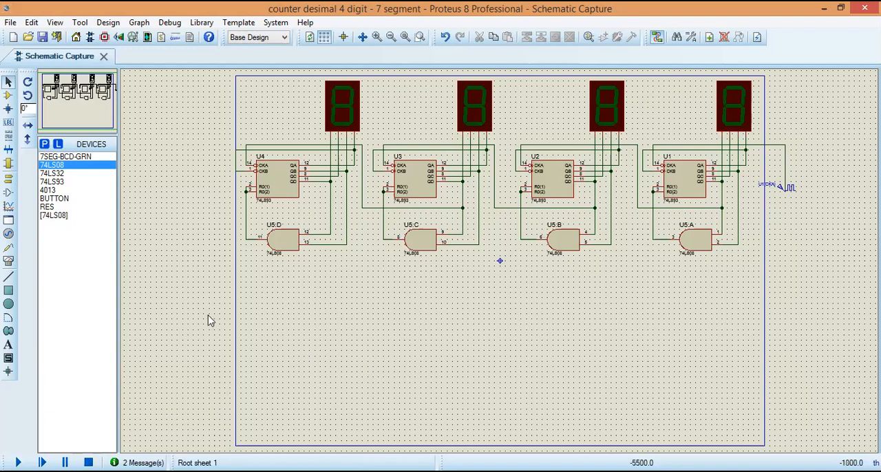
# Step: Place a 4013 flip-flop, mirror it horizontally and move it just below and beside AND gate U5:A, on the sheet border
pyautogui.click(55, 191)
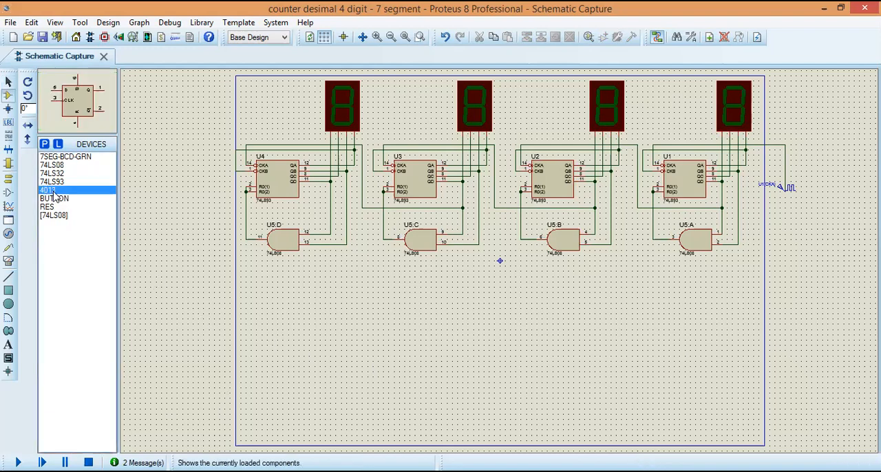
pyautogui.click(789, 258)
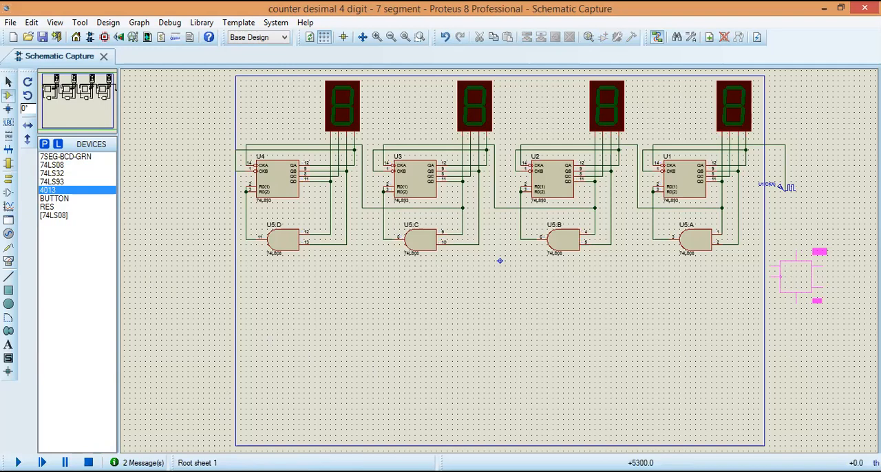
pyautogui.click(795, 276)
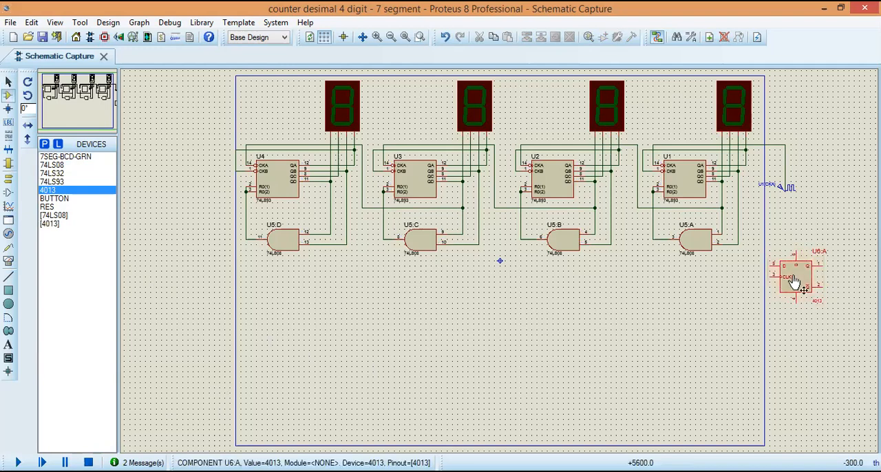
pyautogui.rightClick(782, 275)
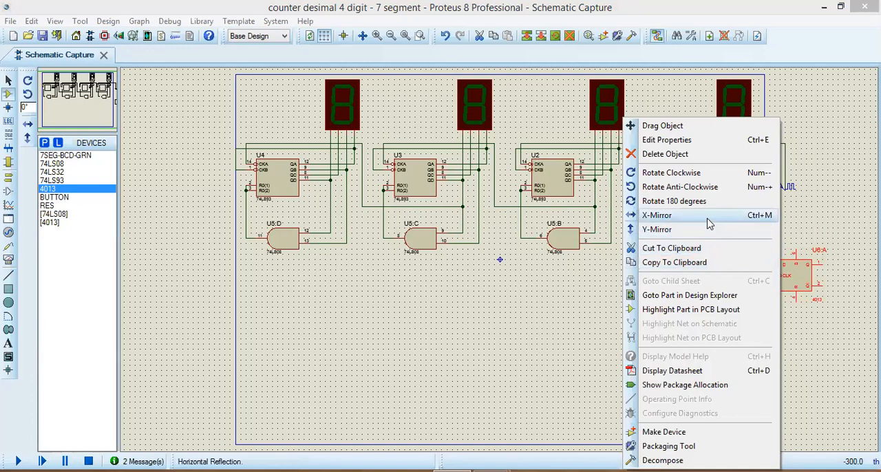
pyautogui.click(707, 219)
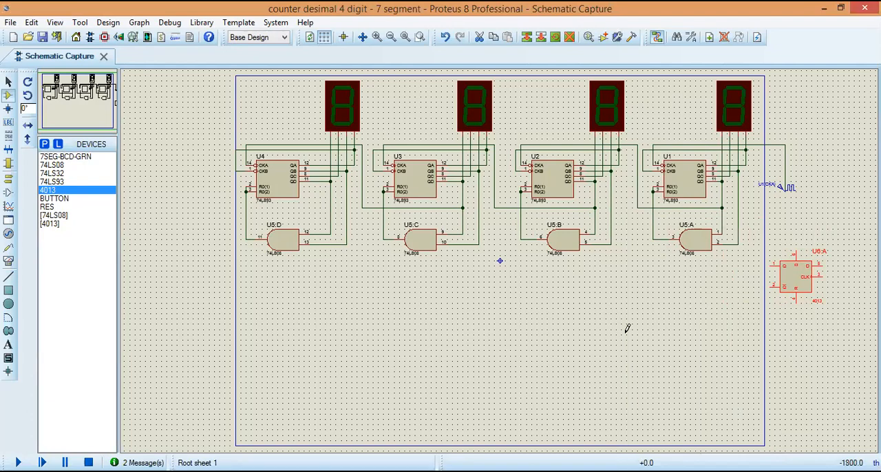
pyautogui.moveTo(758, 234); pyautogui.dragTo(845, 325)
pyautogui.moveTo(802, 275); pyautogui.dragTo(771, 296)
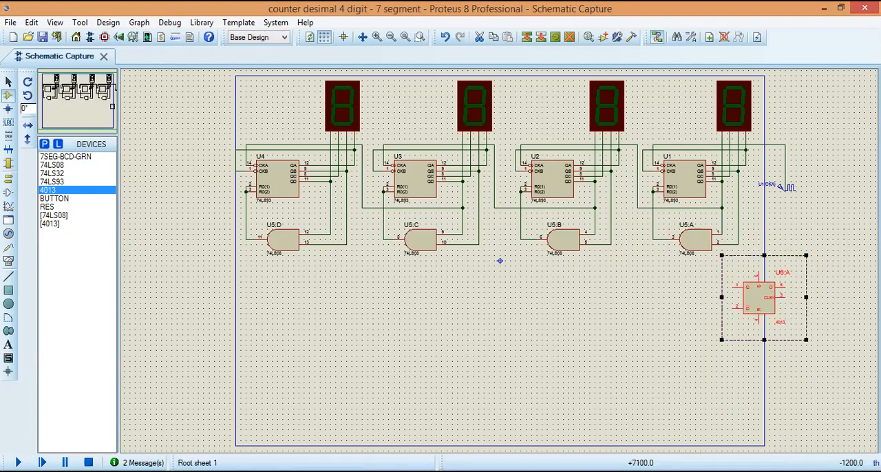
pyautogui.click(867, 315)
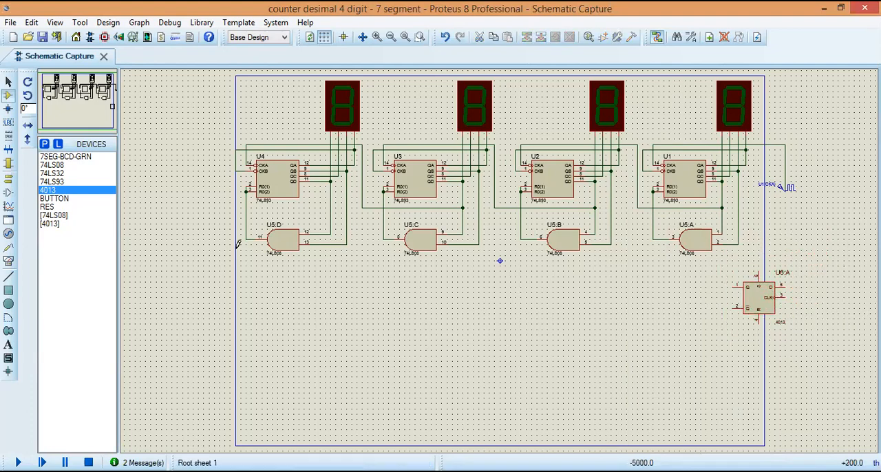
# Step: Place a resistor below the 4013 flip-flop, outside the sheet border
pyautogui.click(48, 206)
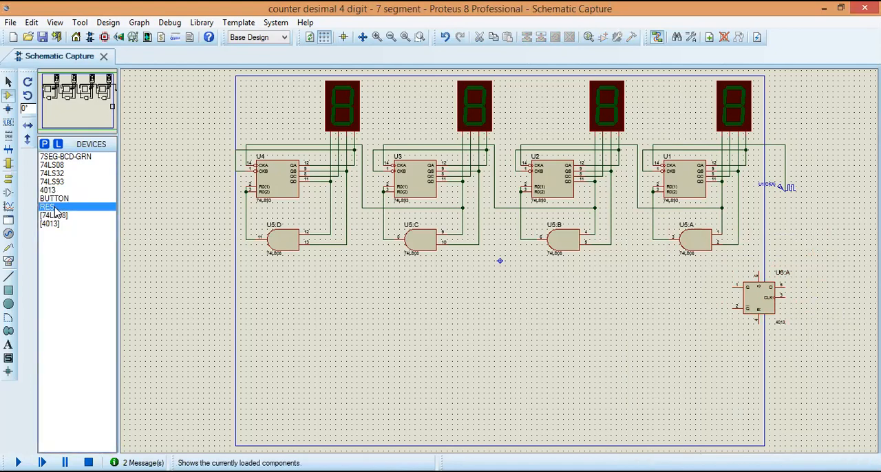
pyautogui.click(803, 330)
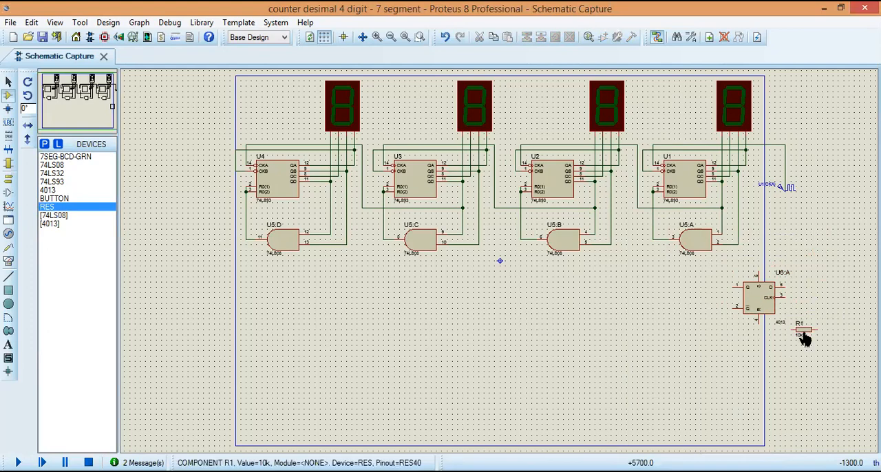
# Step: Rotate resistor R1 anti-clockwise to stand vertically and set its value to 1k
pyautogui.rightClick(802, 335)
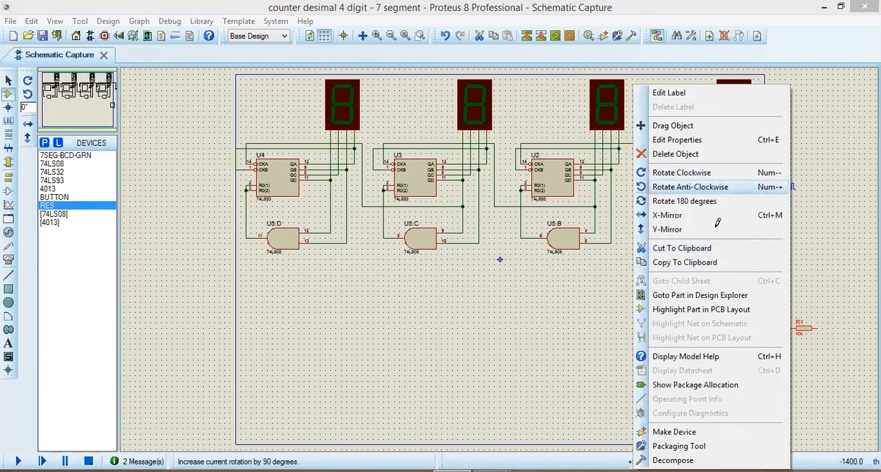
pyautogui.click(702, 188)
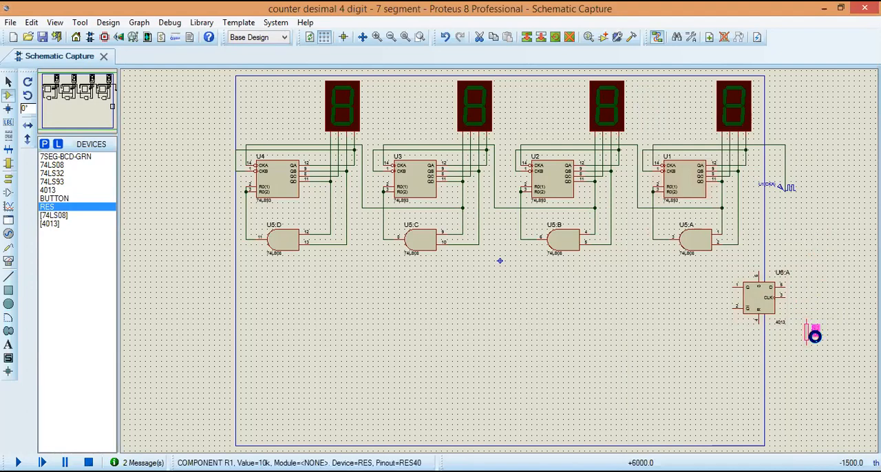
pyautogui.write('1k')
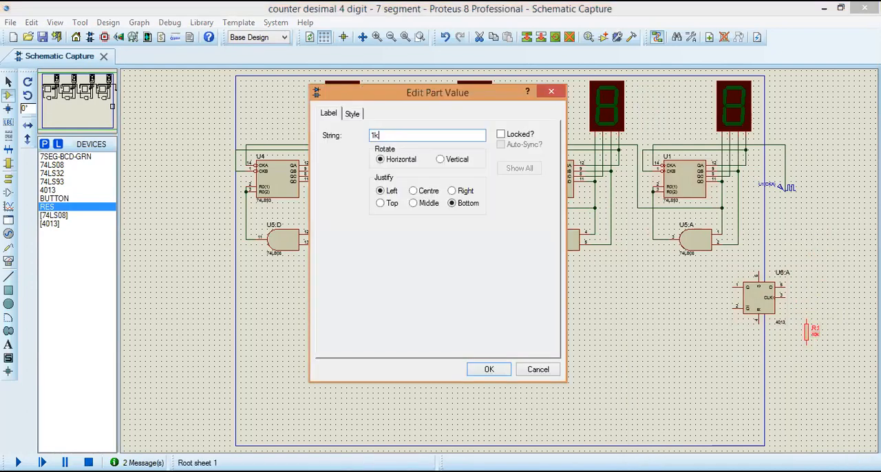
pyautogui.press('Return')
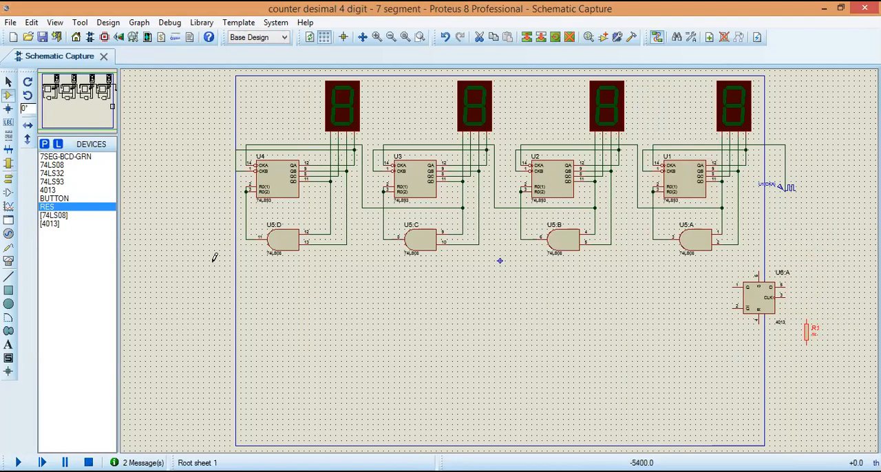
# Step: Place a button directly above resistor R1 and rotate it clockwise so it stands vertically
pyautogui.click(55, 198)
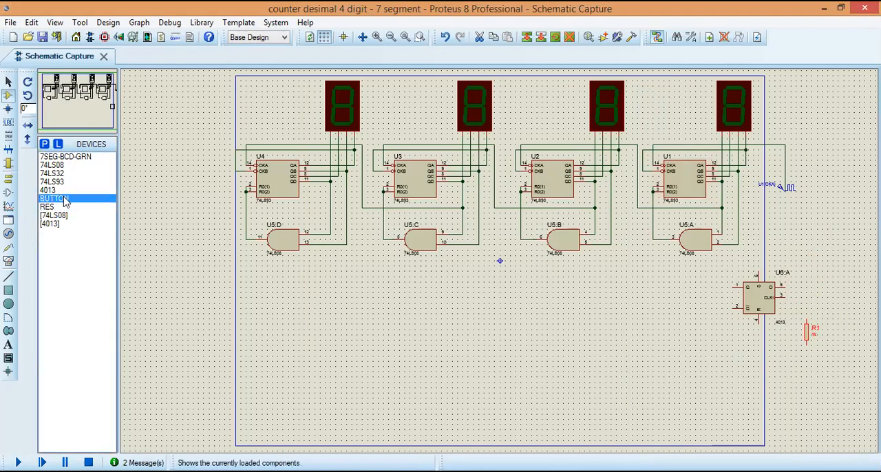
pyautogui.click(802, 300)
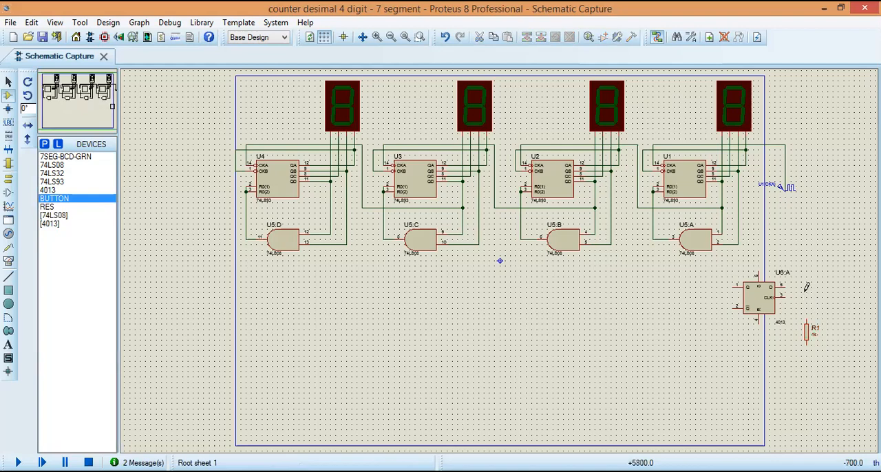
pyautogui.click(804, 291)
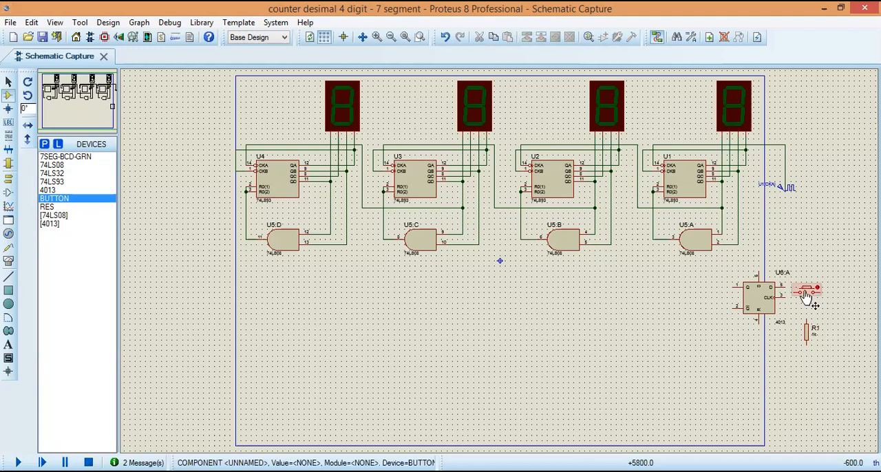
pyautogui.rightClick(806, 295)
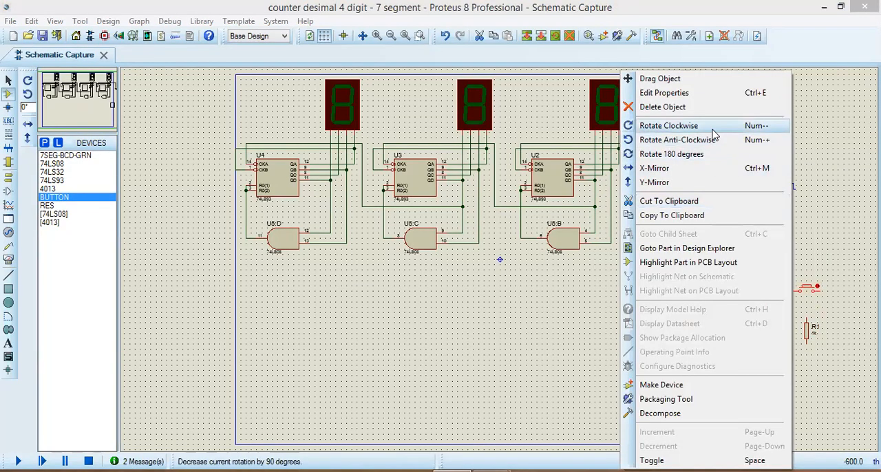
pyautogui.click(712, 130)
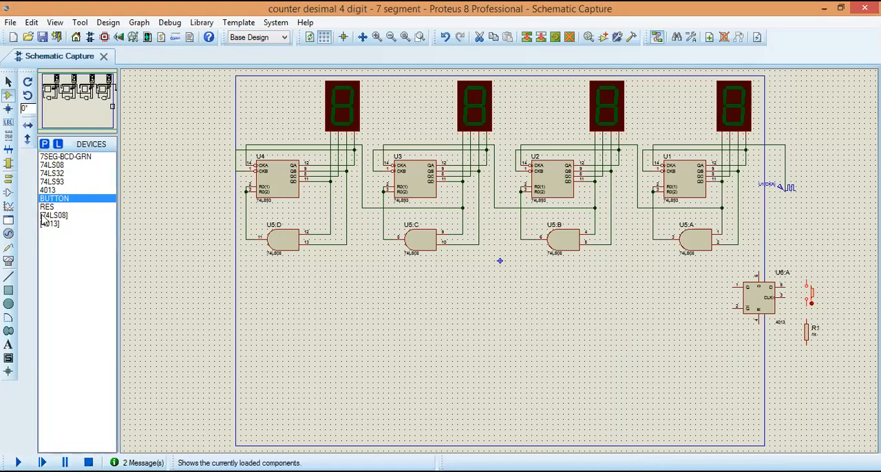
# Step: Place a power terminal above the button and label it +5v
pyautogui.click(8, 178)
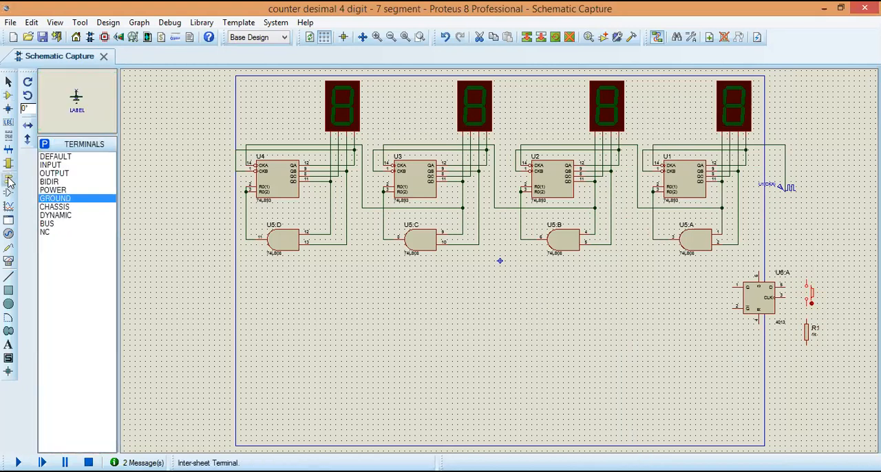
pyautogui.click(68, 191)
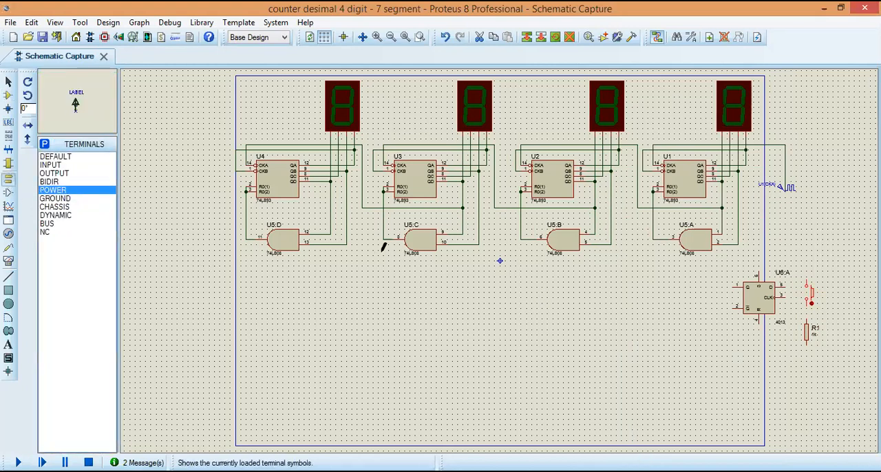
pyautogui.click(806, 259)
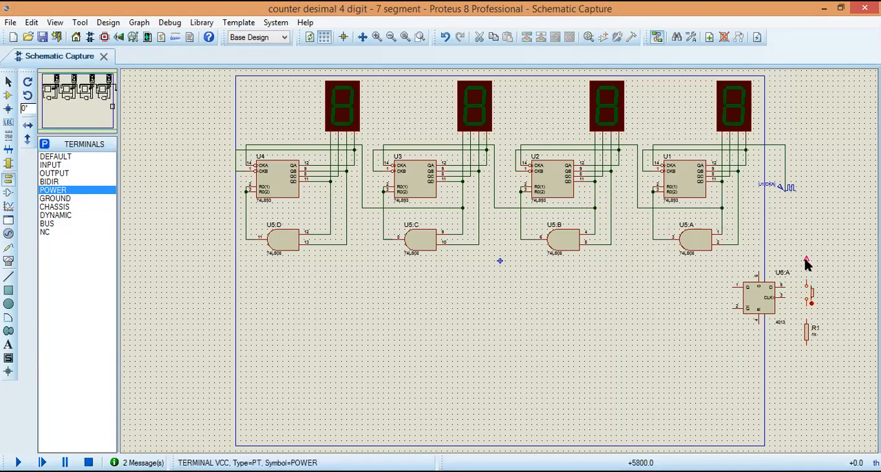
pyautogui.doubleClick(807, 263)
pyautogui.write('+5')
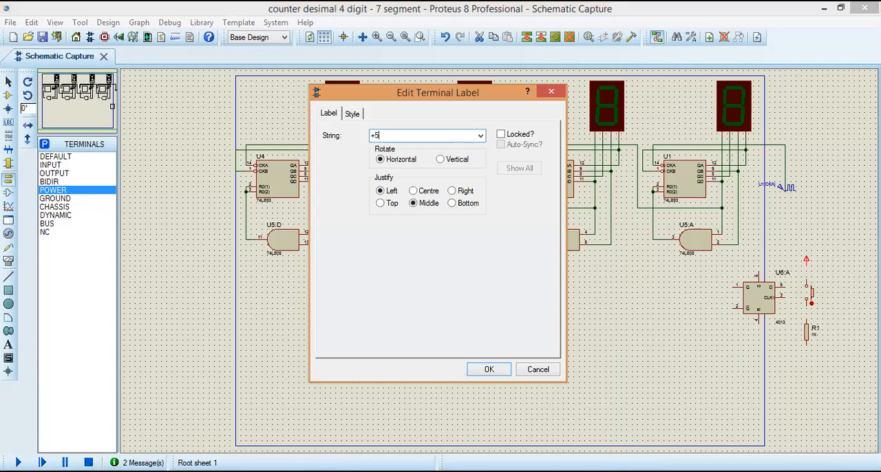
pyautogui.press('Return')
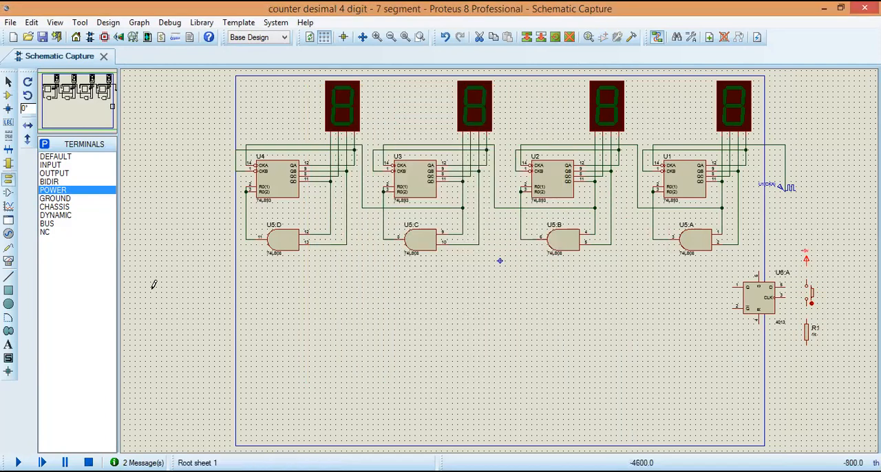
# Step: Place a ground terminal below R1 and wire +5v, button, resistor and ground in series, with the button-resistor junction connected to the 4013's CLK
pyautogui.click(63, 198)
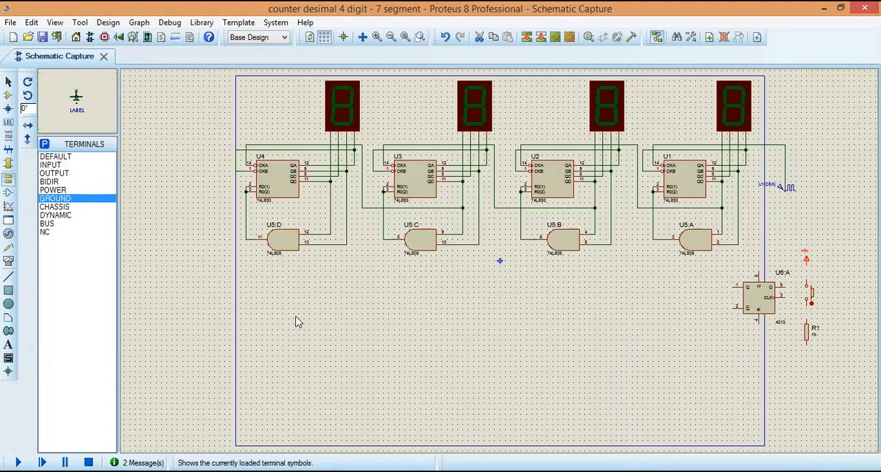
pyautogui.click(808, 360)
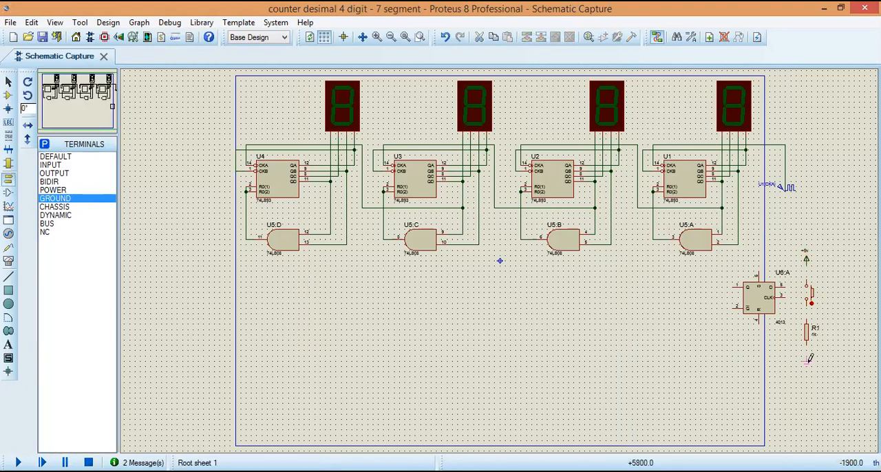
pyautogui.click(808, 361)
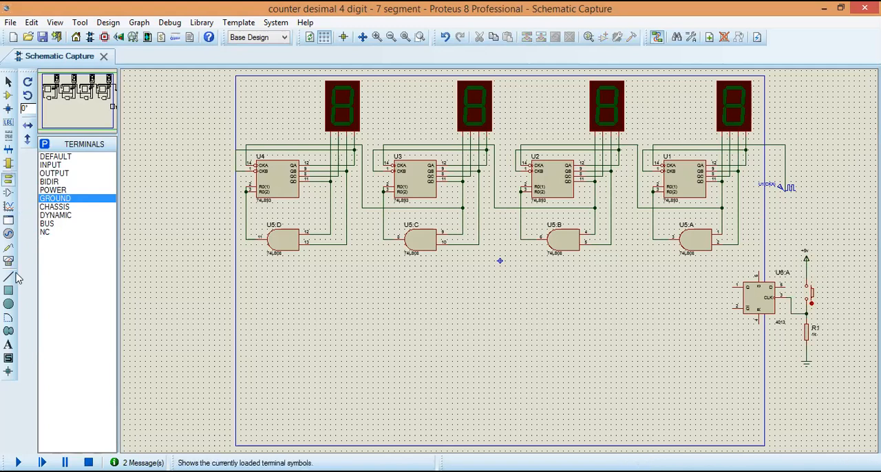
# Step: Add the text "Start/stop" beside the button
pyautogui.click(9, 344)
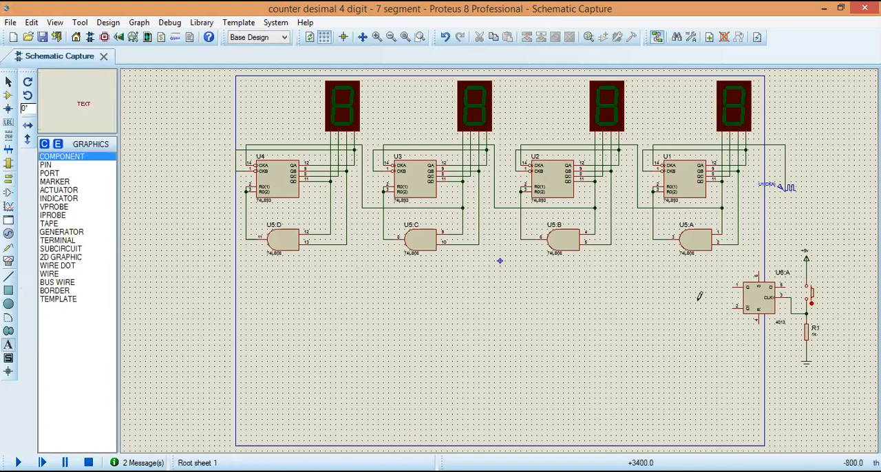
pyautogui.click(826, 290)
pyautogui.write('Start/stop')
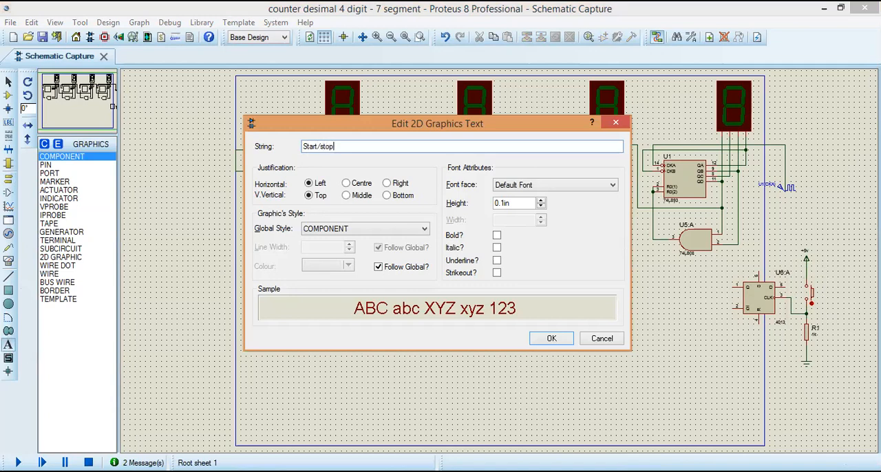
pyautogui.click(569, 341)
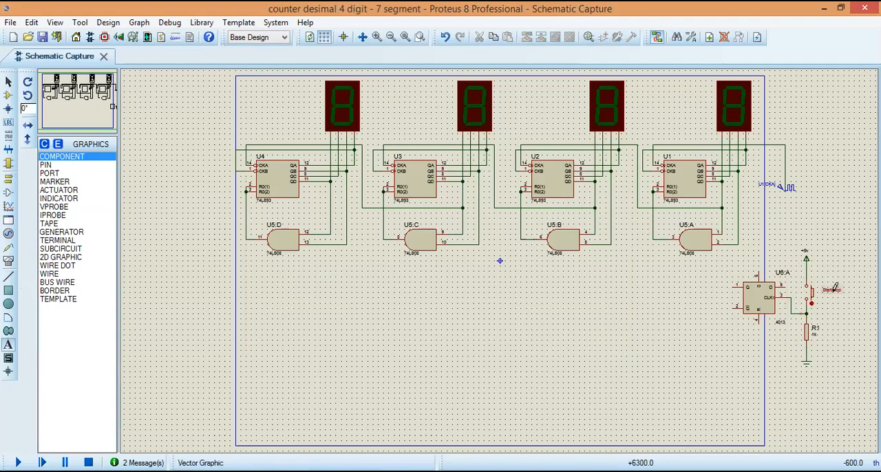
pyautogui.click(576, 262)
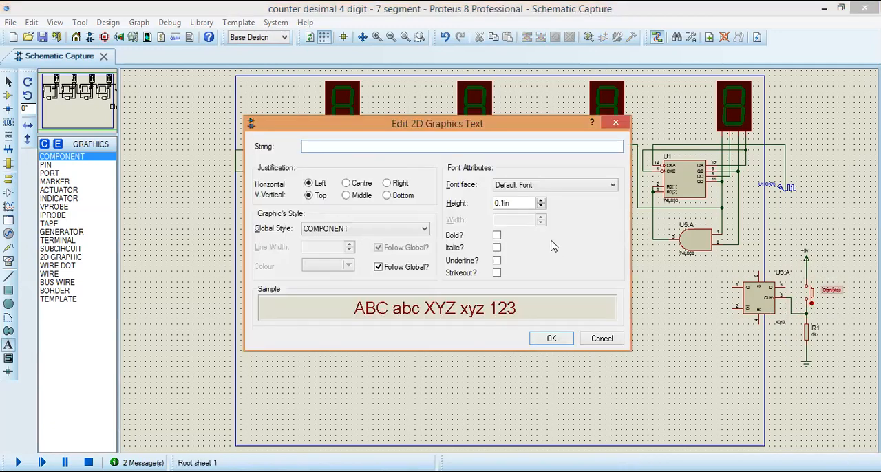
pyautogui.click(601, 338)
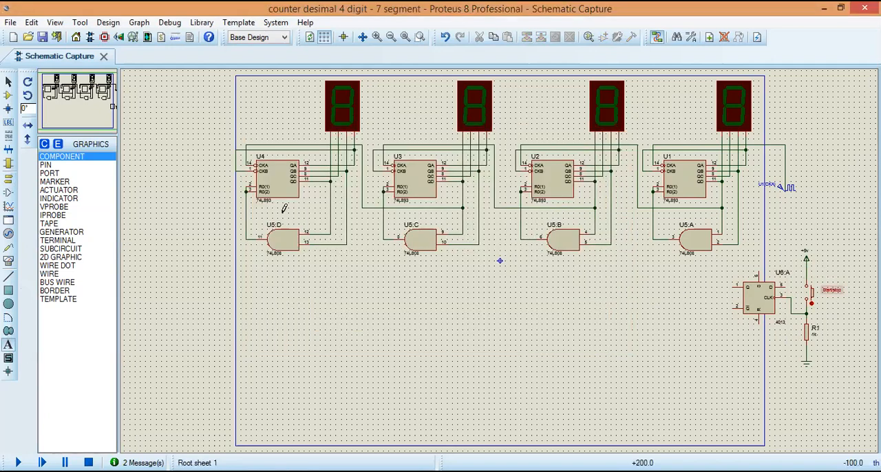
# Step: Increase the "Start/stop" text's font height to 0.15in
pyautogui.click(8, 81)
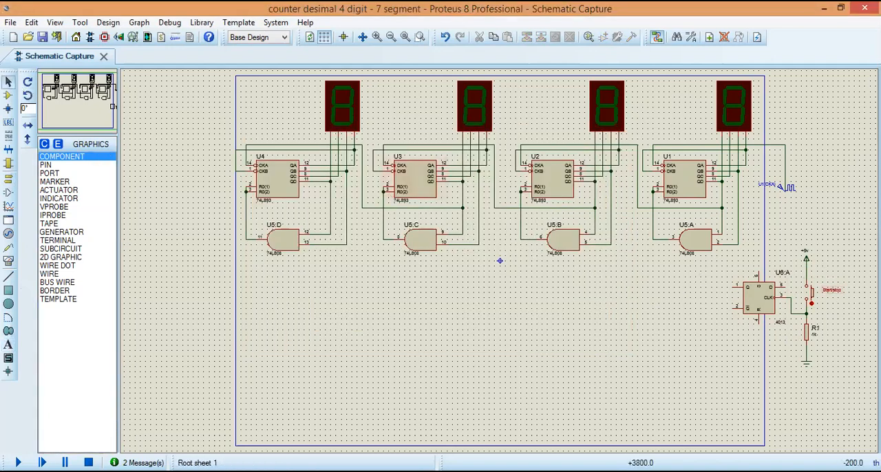
pyautogui.click(835, 294)
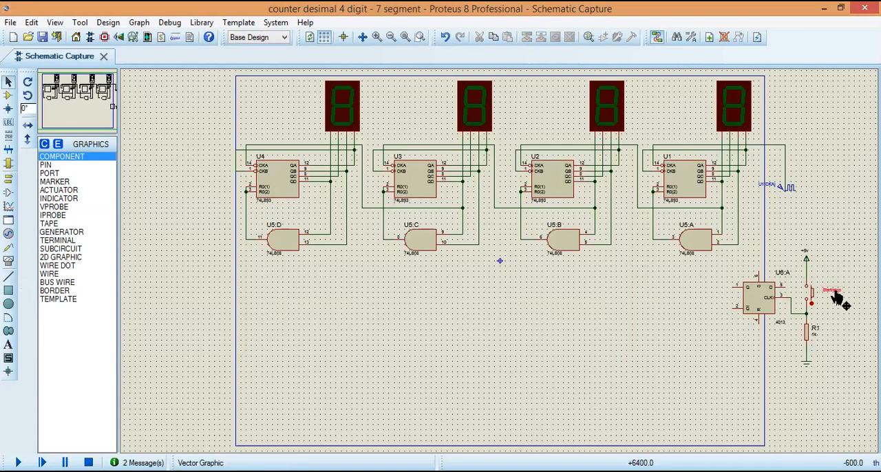
pyautogui.hotkey('ctrl', 'e')
pyautogui.click(542, 202)
pyautogui.click(542, 200)
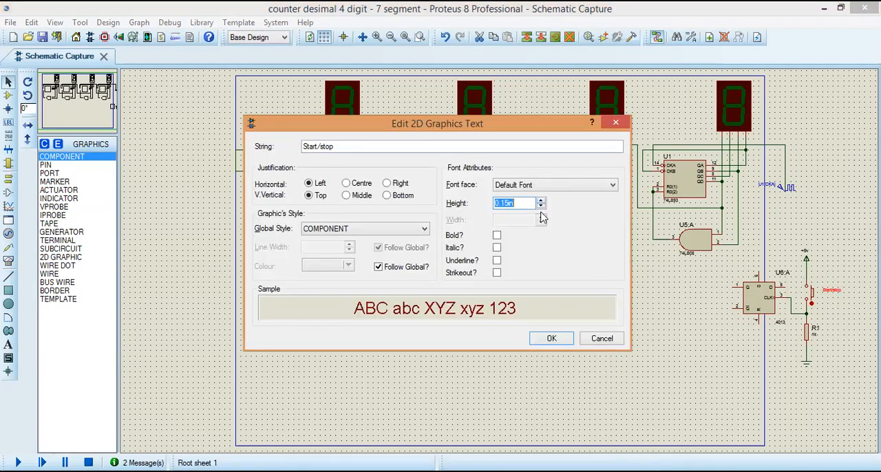
pyautogui.click(552, 338)
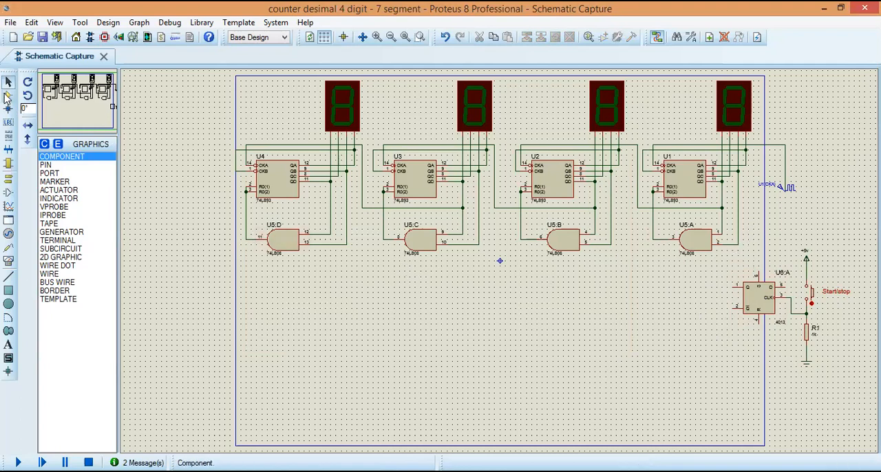
# Step: Place a 74LS08 AND gate between the clock generator and the 4013 flip-flop, and mirror it horizontally
pyautogui.click(7, 98)
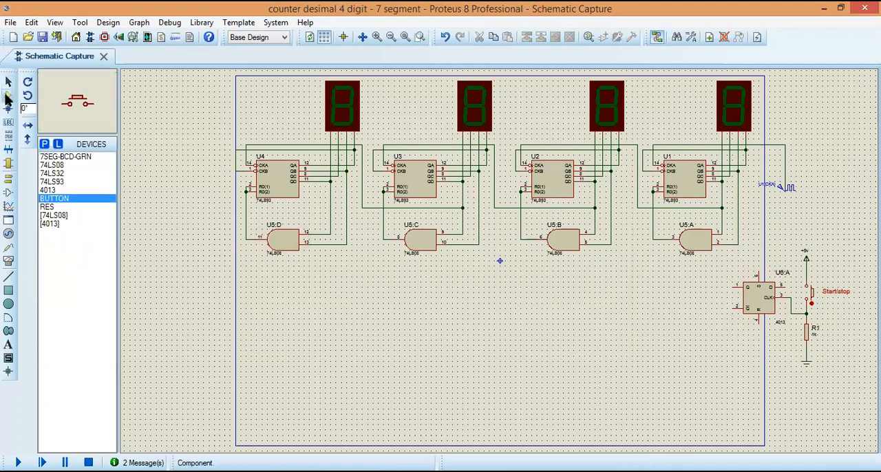
pyautogui.click(56, 165)
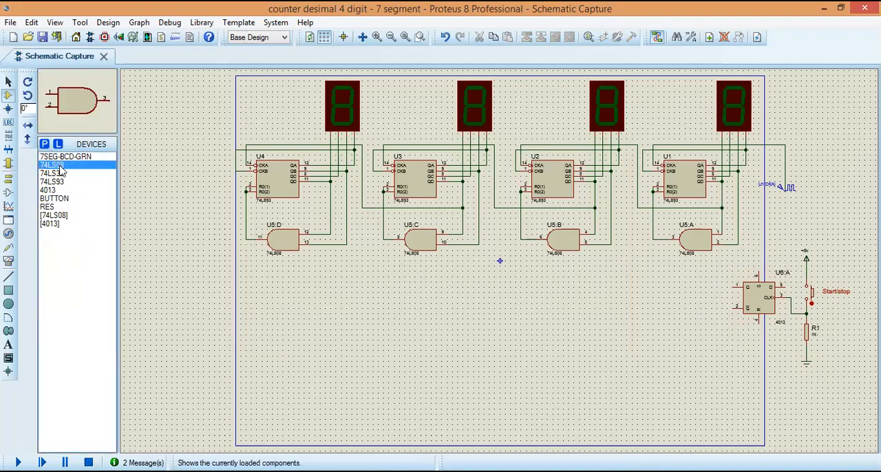
pyautogui.click(765, 220)
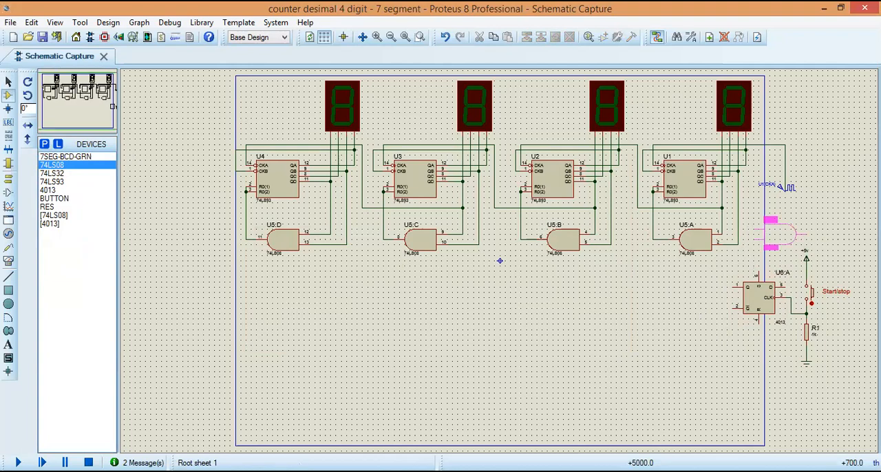
pyautogui.press('Escape')
pyautogui.click(766, 216)
pyautogui.click(767, 223)
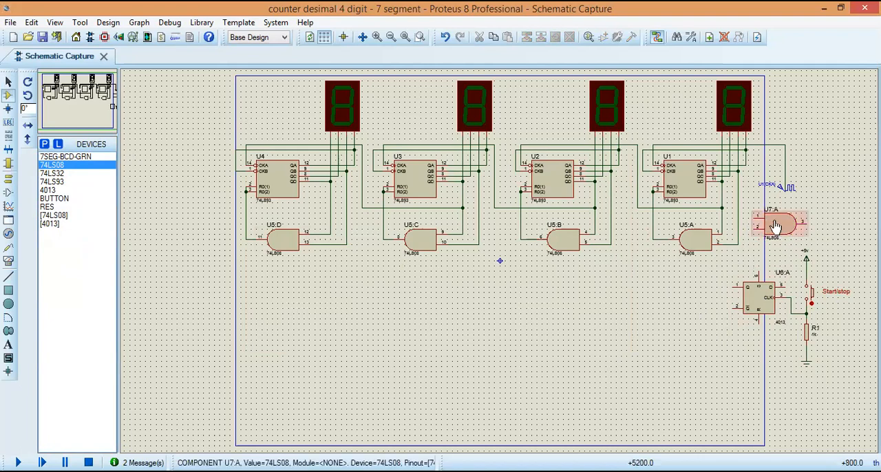
pyautogui.rightClick(773, 225)
pyautogui.click(701, 215)
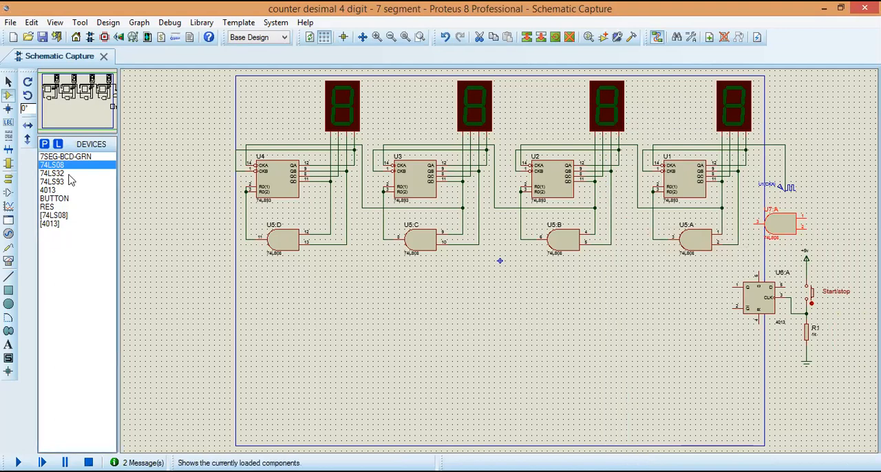
# Step: Wire the 4013's inverted output (pin 2) to its D input, and its Q output to pin 2 of AND gate U7:A
pyautogui.click(9, 81)
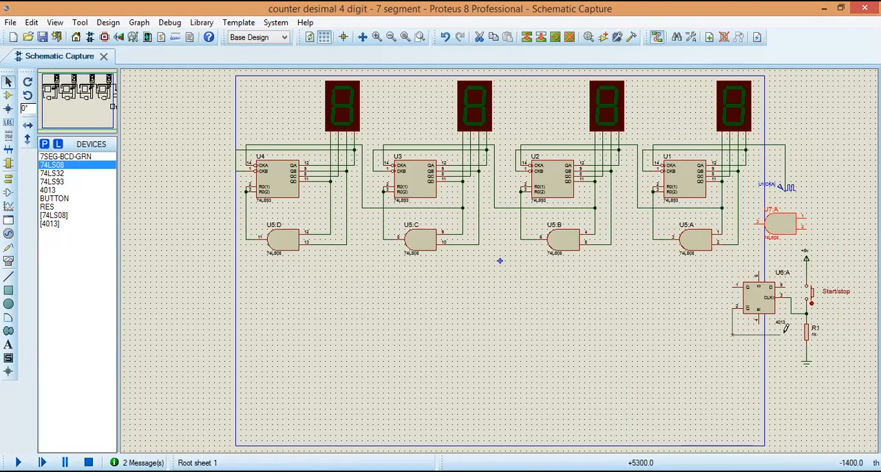
pyautogui.click(805, 335)
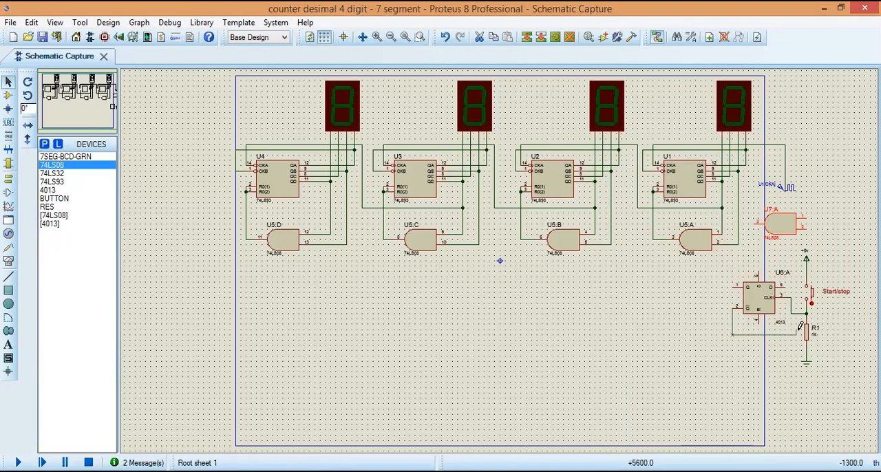
pyautogui.click(788, 282)
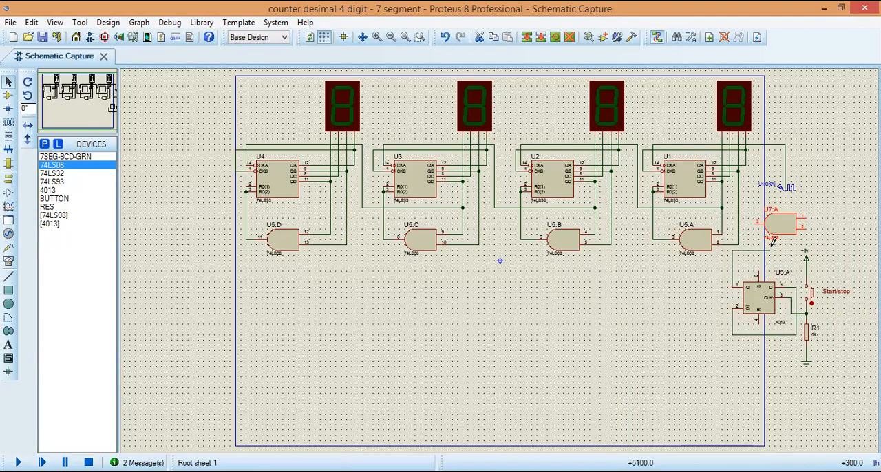
pyautogui.click(807, 229)
# Step: Delete the wire from the clock generator to U1's CKA input, and move the generator above and to the right of AND gate U7:A
pyautogui.click(784, 173)
pyautogui.press('Delete')
pyautogui.moveTo(756, 175)
pyautogui.mouseDown()
pyautogui.moveTo(801, 193)
pyautogui.moveTo(831, 171)
pyautogui.mouseUp()
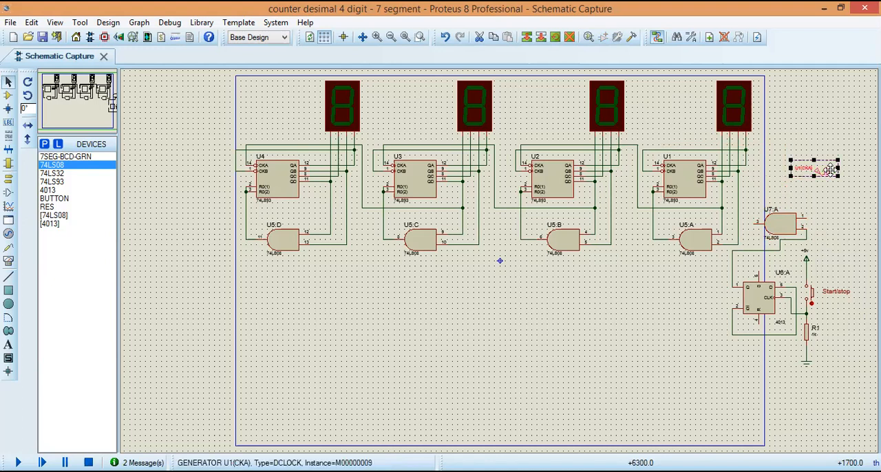
# Step: Wire the clock generator to pin 1 of AND gate U7:A, and the gate's output to U1's CKA input
pyautogui.click(830, 198)
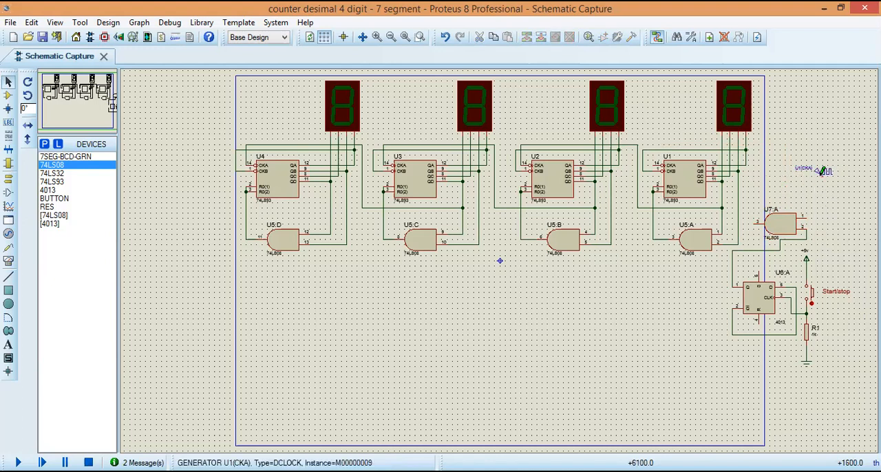
pyautogui.click(806, 216)
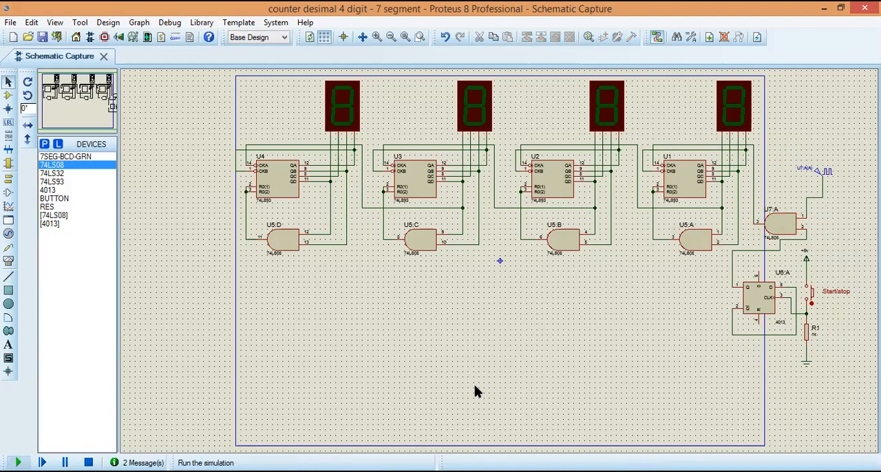
# Step: Run the simulation, operate the Start/stop button several times to test starting and stopping the count, and end the simulation
pyautogui.press('F12')
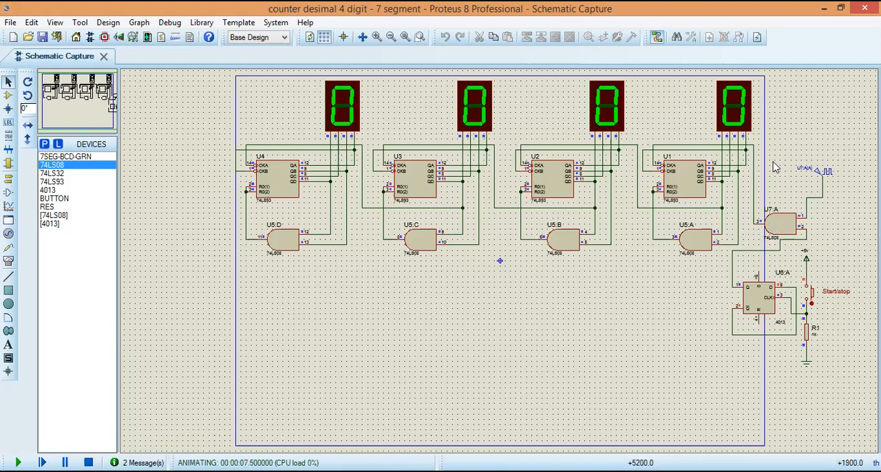
pyautogui.click(813, 298)
pyautogui.click(813, 297)
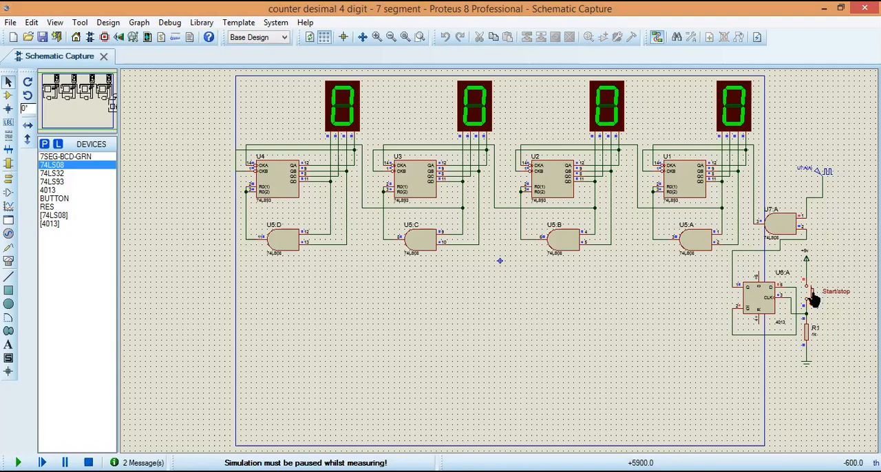
pyautogui.click(813, 297)
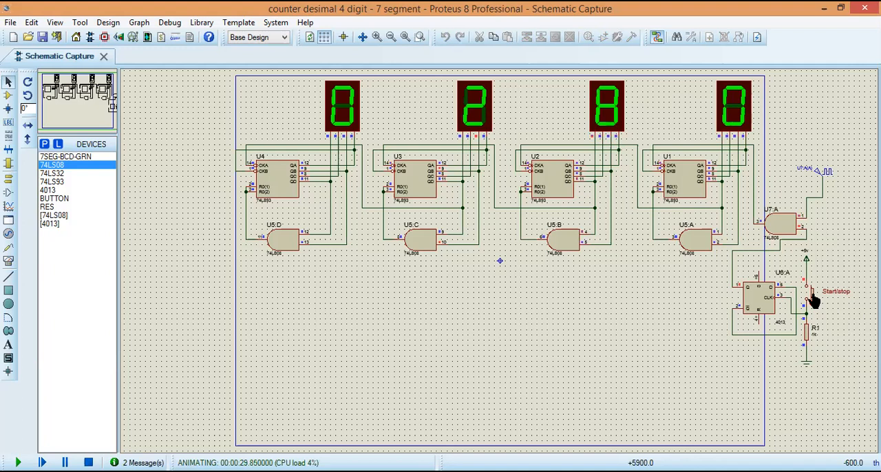
pyautogui.click(811, 298)
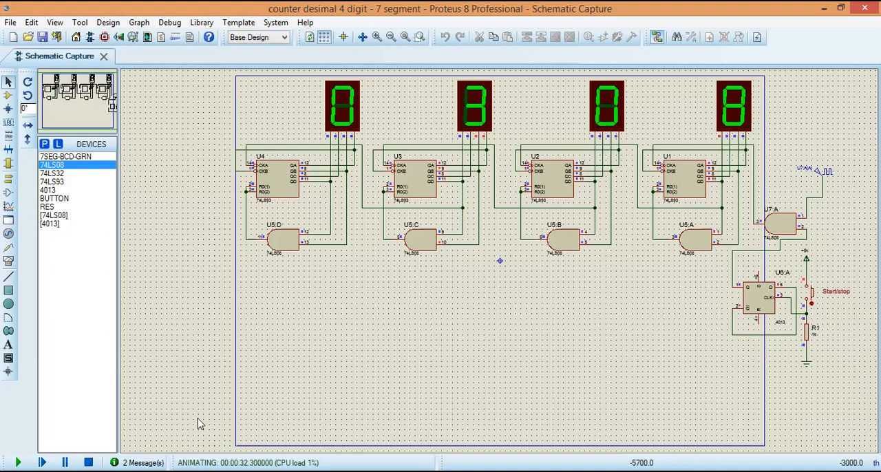
pyautogui.click(88, 462)
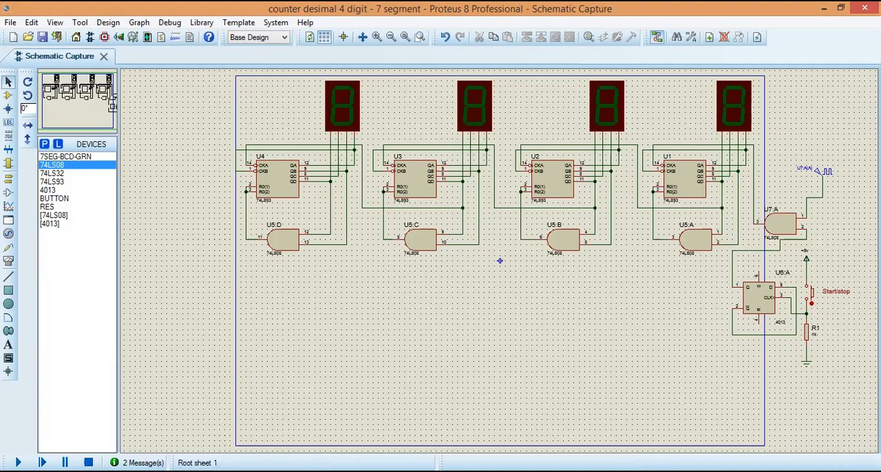
# Step: Rerun the simulation, start and halt the count once with the Start/stop button, and end the simulation
pyautogui.click(18, 463)
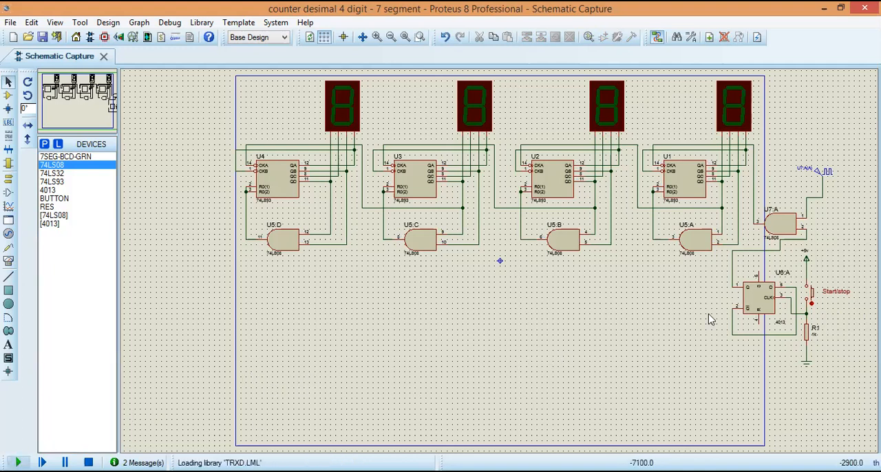
pyautogui.click(811, 293)
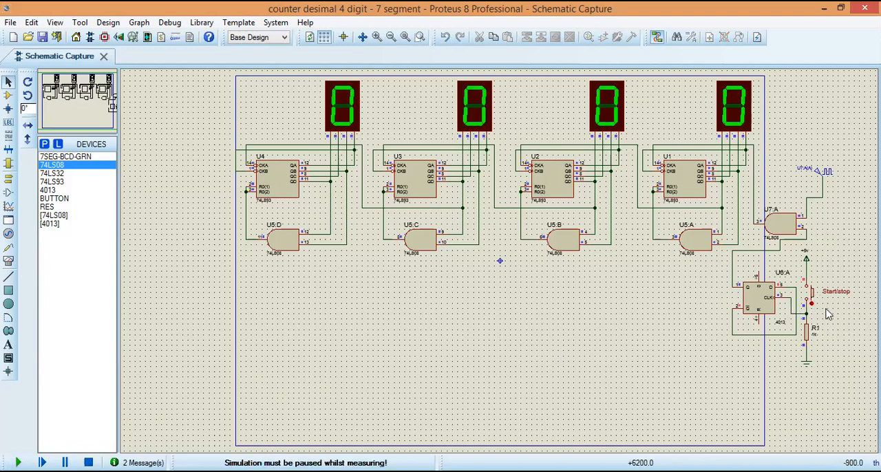
pyautogui.click(811, 294)
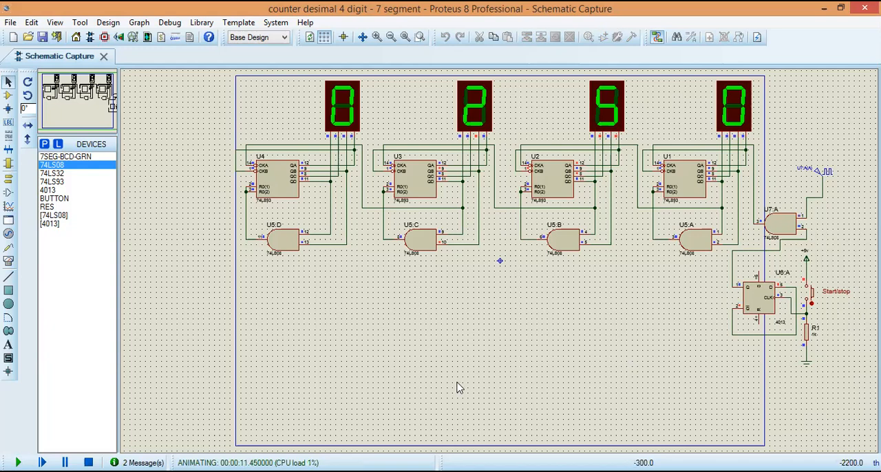
pyautogui.click(89, 462)
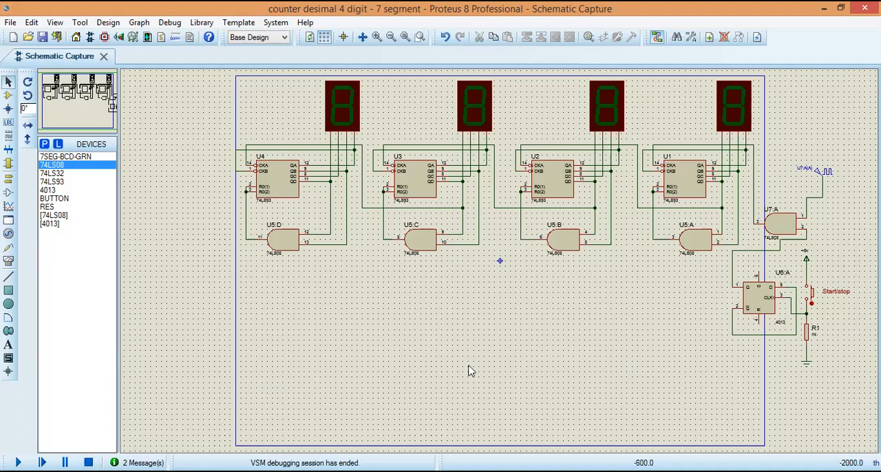
# Step: Block-copy the Start/stop button circuit with its +5v supply, resistor and ground to the free area below AND gate U5:A
pyautogui.moveTo(791, 245); pyautogui.dragTo(855, 377)
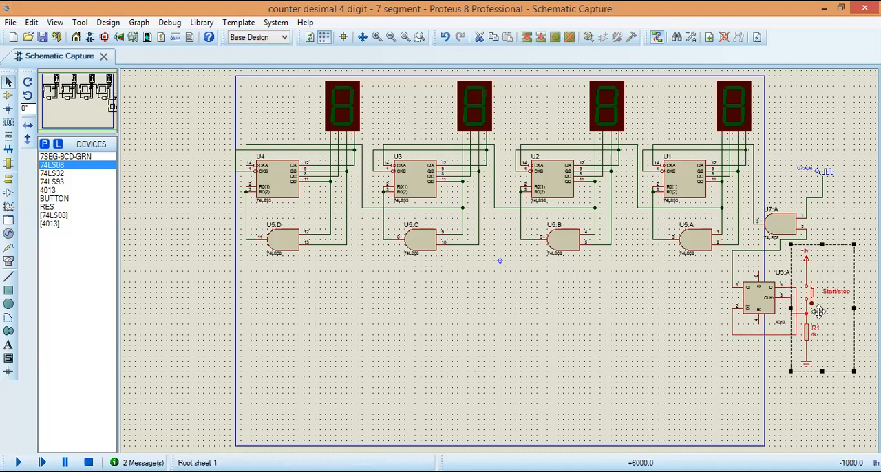
pyautogui.rightClick(818, 311)
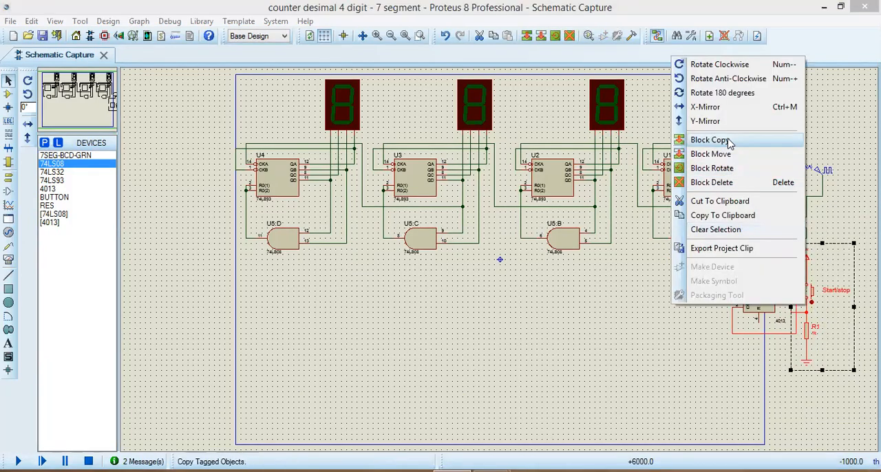
pyautogui.click(715, 141)
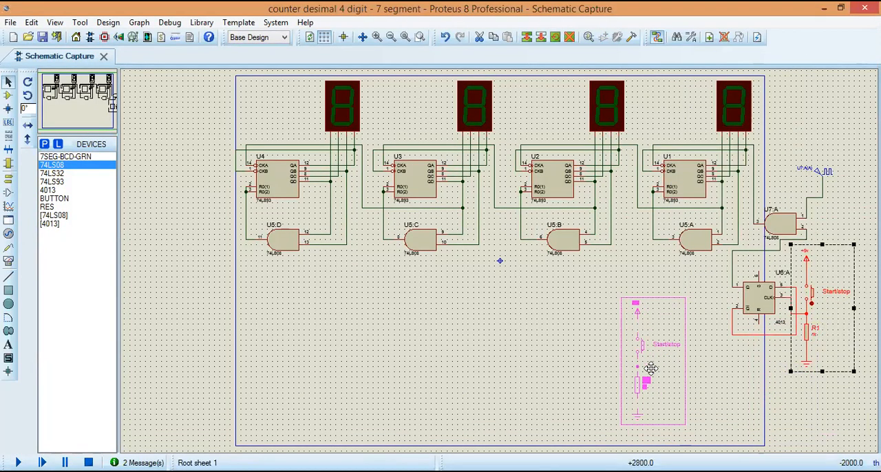
pyautogui.click(658, 375)
pyautogui.rightClick(716, 382)
# Step: Change the copied button's "Start/stop" text to "RESET"
pyautogui.click(682, 356)
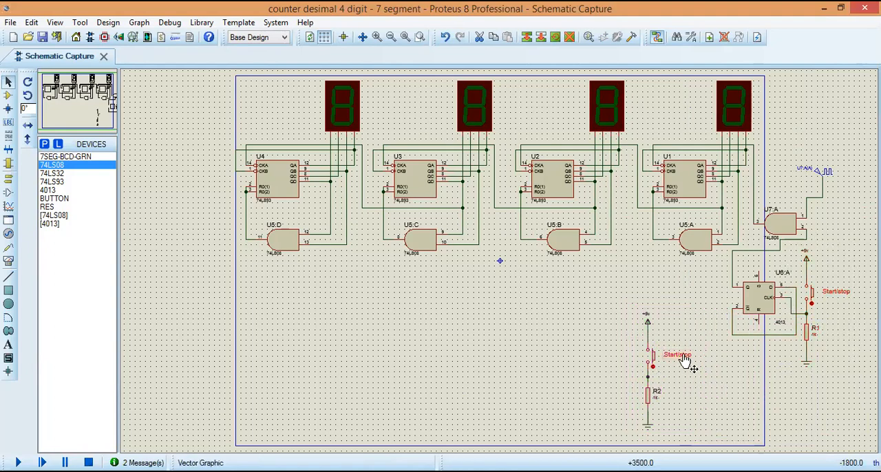
pyautogui.click(684, 357)
pyautogui.write('R')
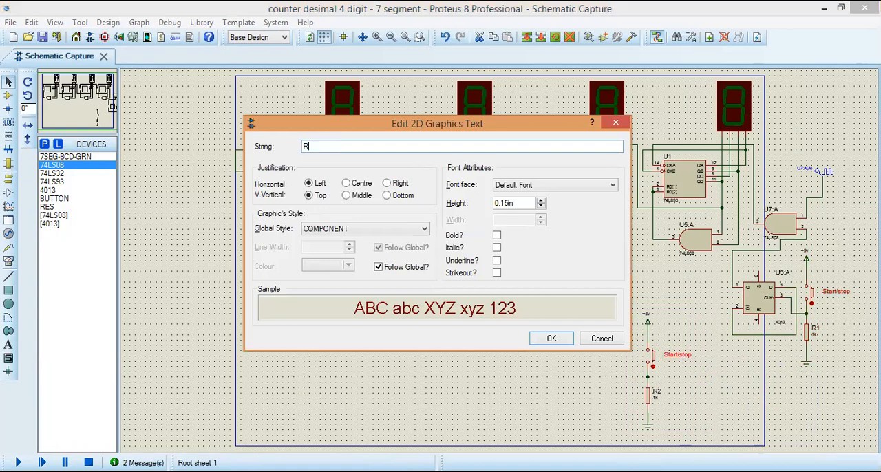
pyautogui.write('ESET')
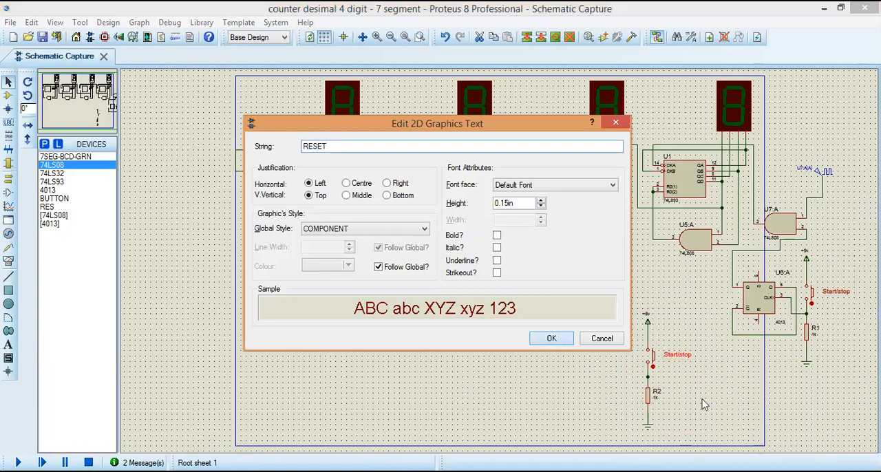
pyautogui.press('Return')
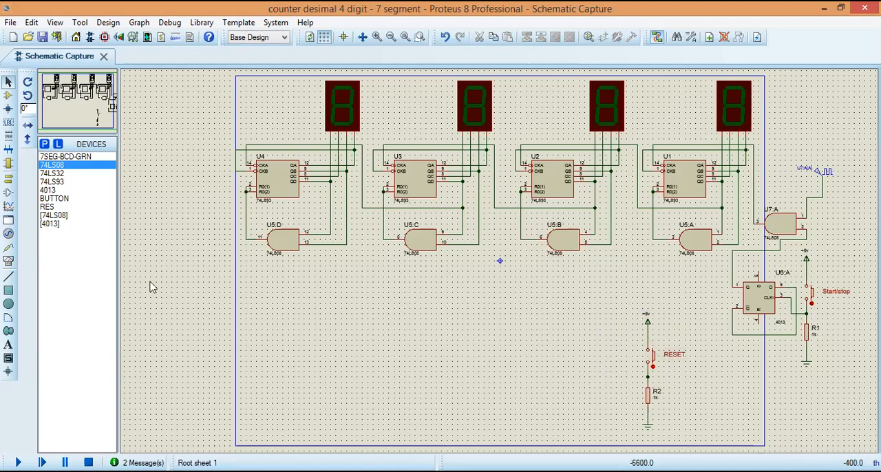
# Step: Place a 74LS32 OR gate below AND gate U5:B, and mirror it horizontally
pyautogui.click(62, 174)
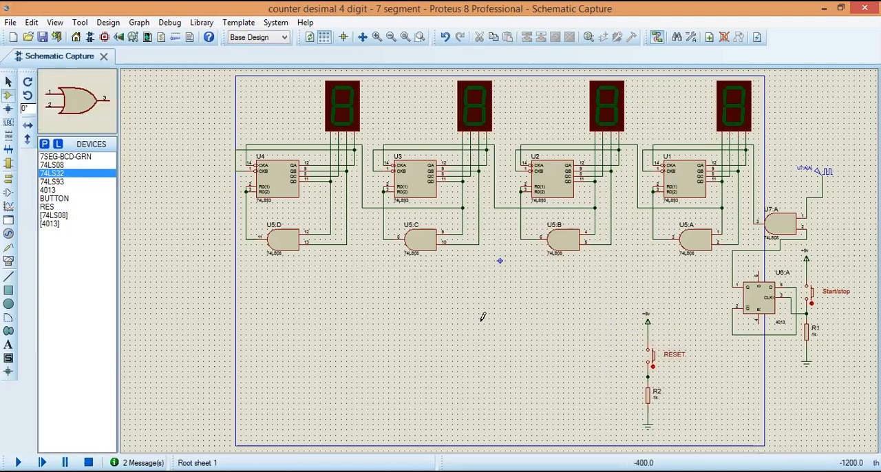
pyautogui.click(577, 355)
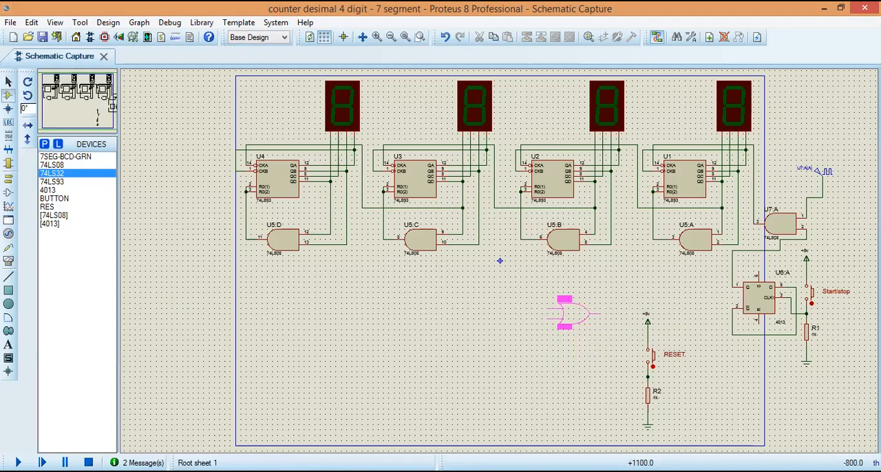
pyautogui.click(558, 311)
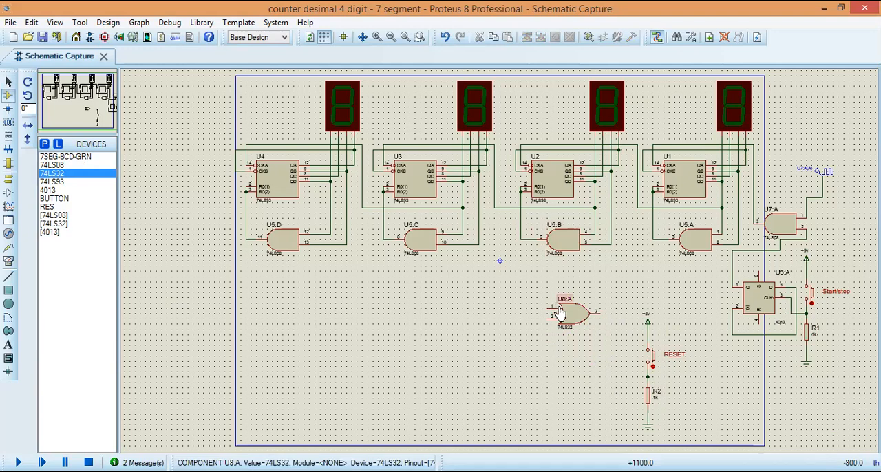
pyautogui.click(570, 316)
pyautogui.rightClick(570, 315)
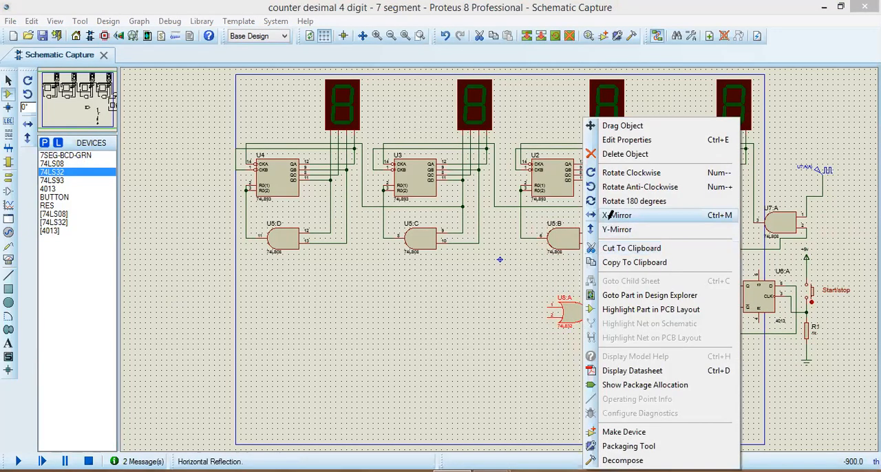
pyautogui.click(609, 215)
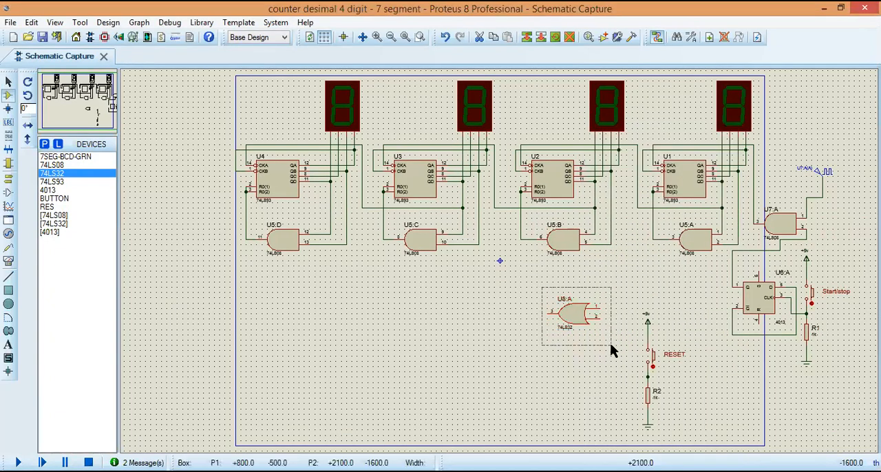
# Step: Block-copy the mirrored OR gate three times in a row to its left, giving one gate per counter digit
pyautogui.rightClick(575, 317)
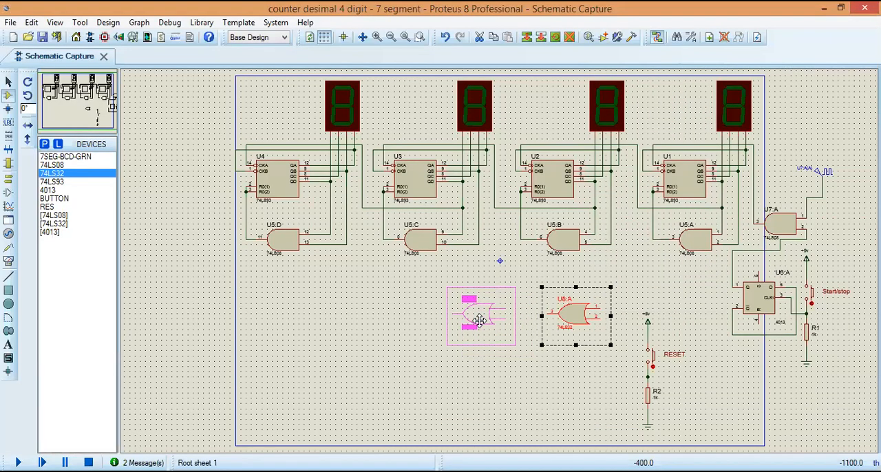
pyautogui.click(480, 320)
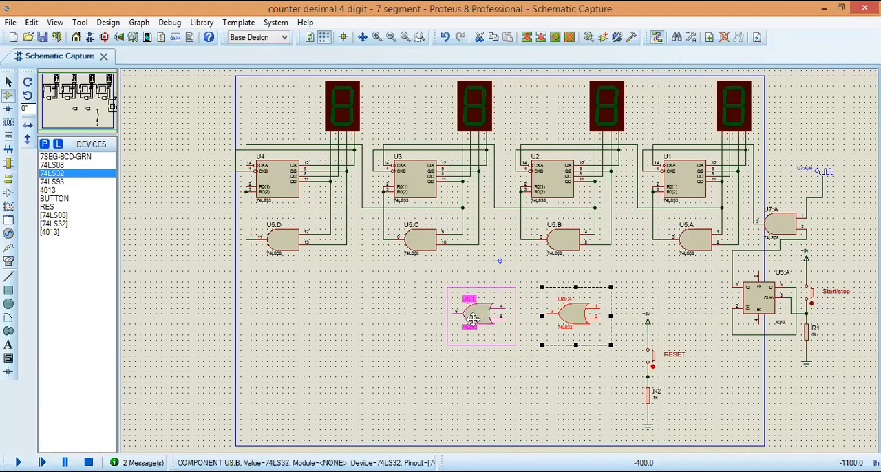
pyautogui.click(388, 318)
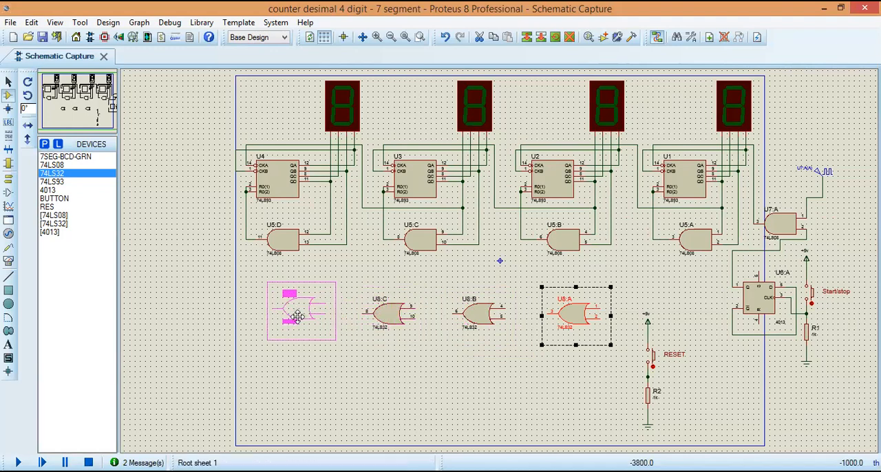
pyautogui.click(299, 313)
pyautogui.rightClick(298, 326)
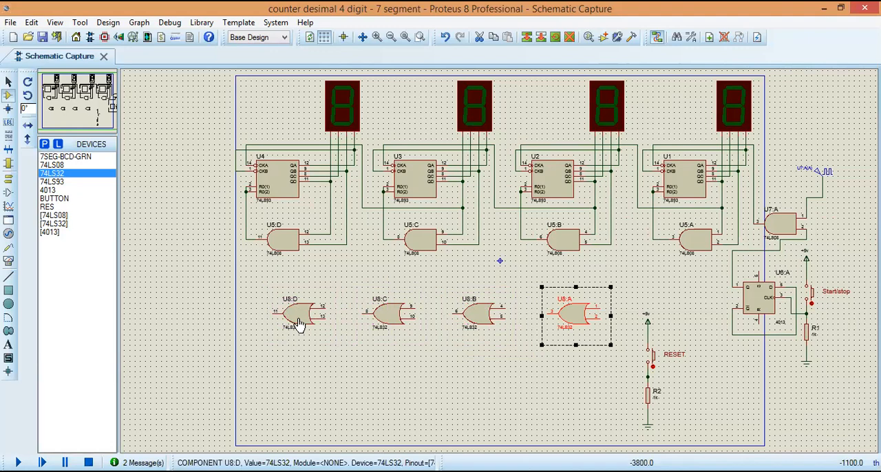
pyautogui.click(608, 381)
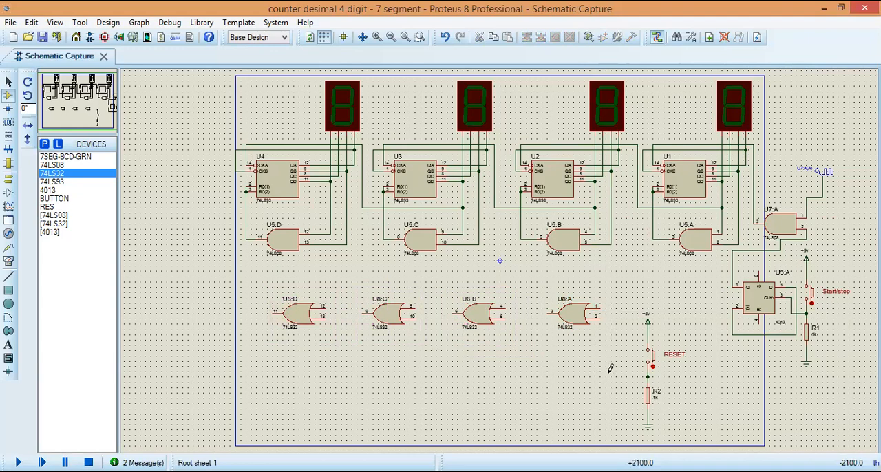
# Step: Wire the junction between the RESET button and R2 to the lower input of all four OR gates (pins 2, 5, 10 and 13)
pyautogui.click(647, 375)
pyautogui.click(598, 317)
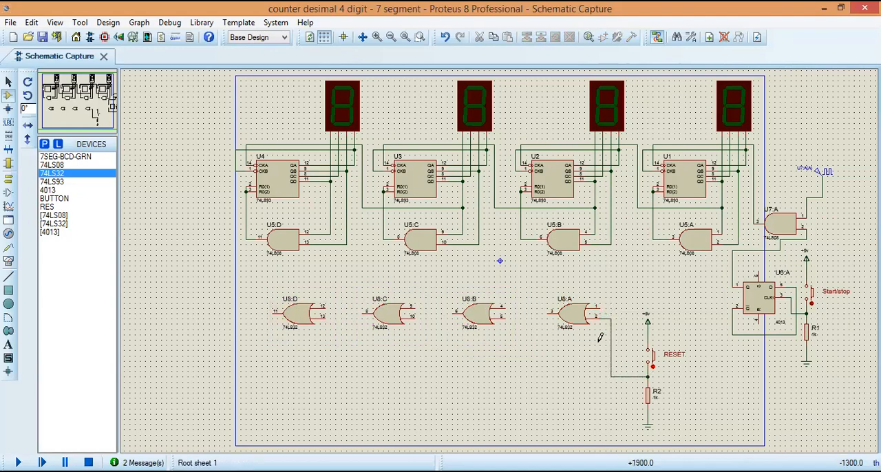
pyautogui.click(610, 374)
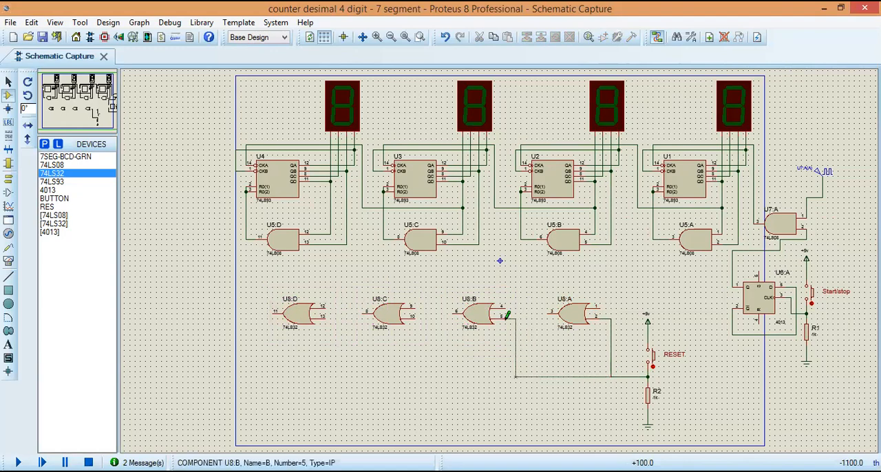
pyautogui.click(515, 375)
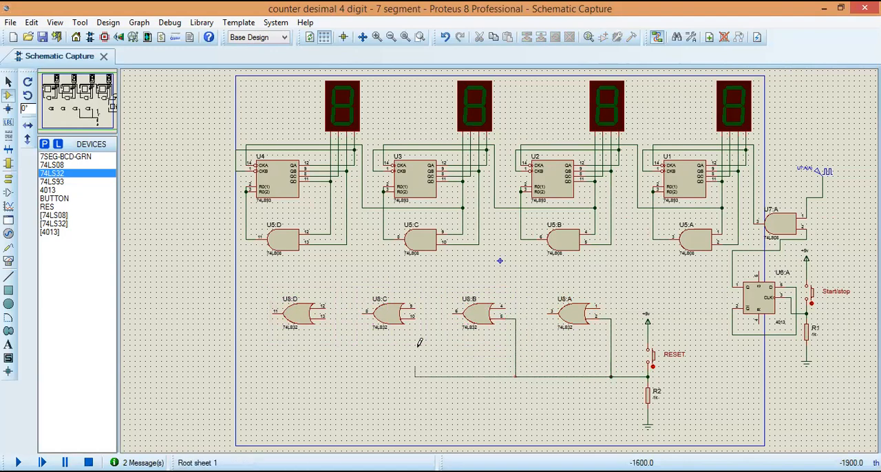
pyautogui.click(418, 315)
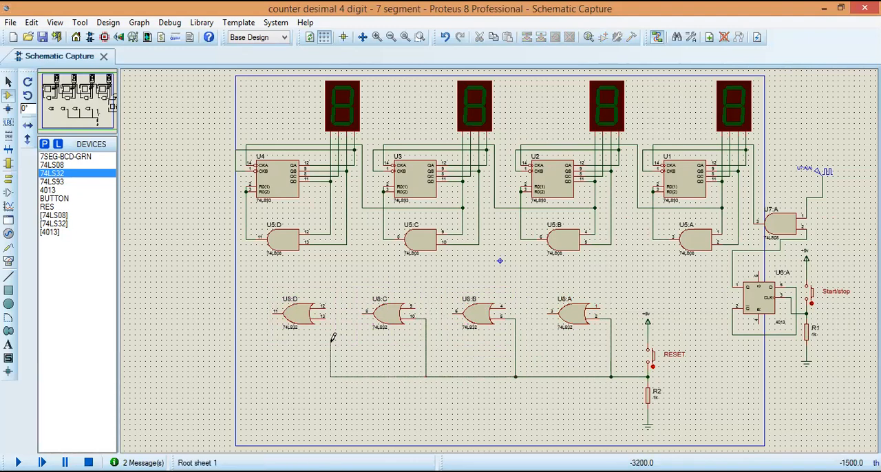
pyautogui.click(331, 318)
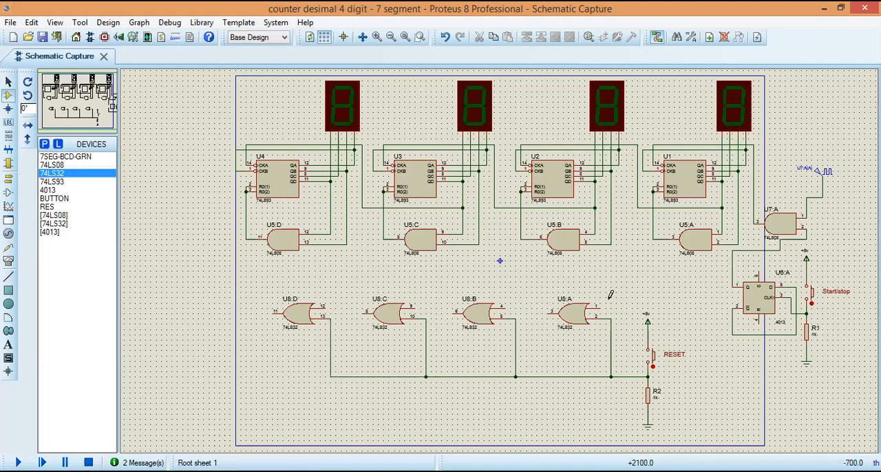
# Step: Delete the wire from AND gate U5:A's output to U1's reset inputs, and wire that output to pin 1 of OR gate U8:A
pyautogui.click(9, 82)
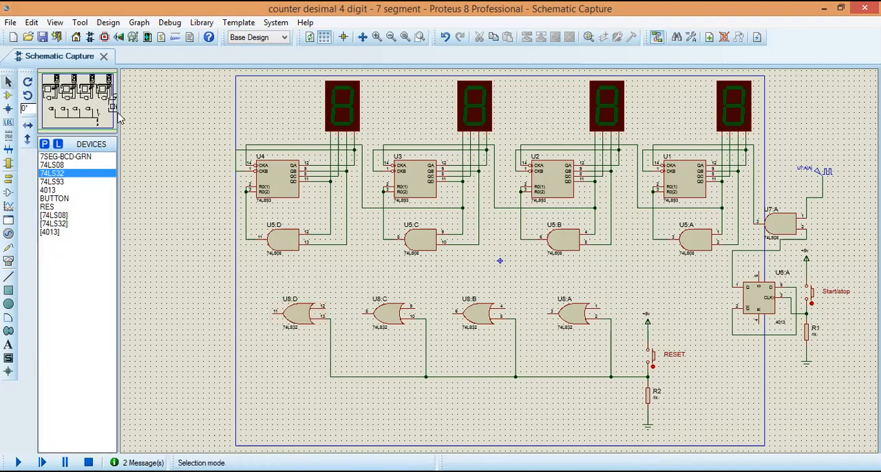
pyautogui.click(659, 244)
pyautogui.press('Delete')
pyautogui.click(669, 238)
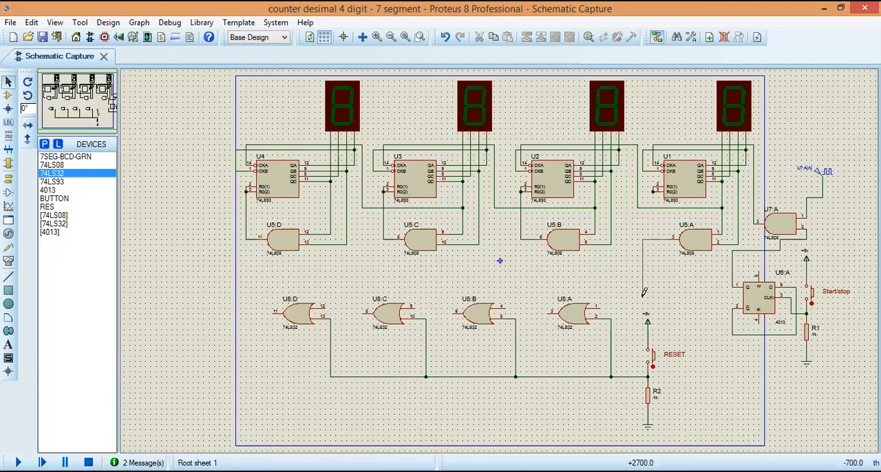
pyautogui.click(599, 307)
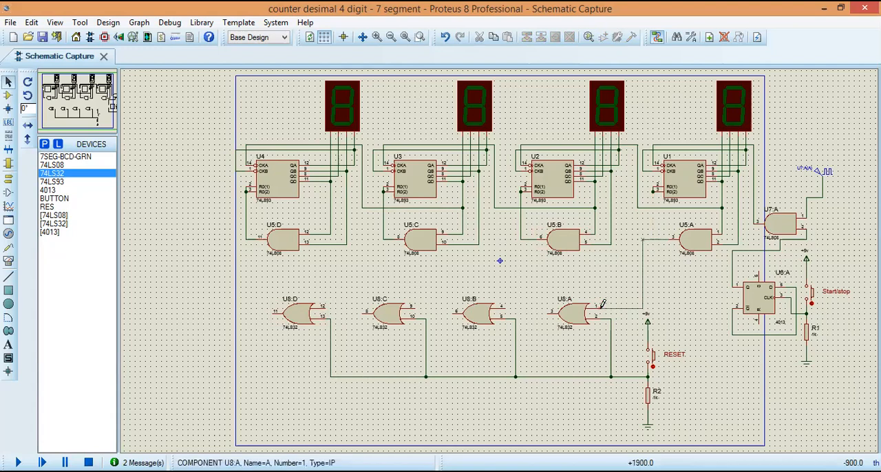
# Step: Wire the output of OR gate U8:A to the reset inputs of counter U1
pyautogui.click(547, 305)
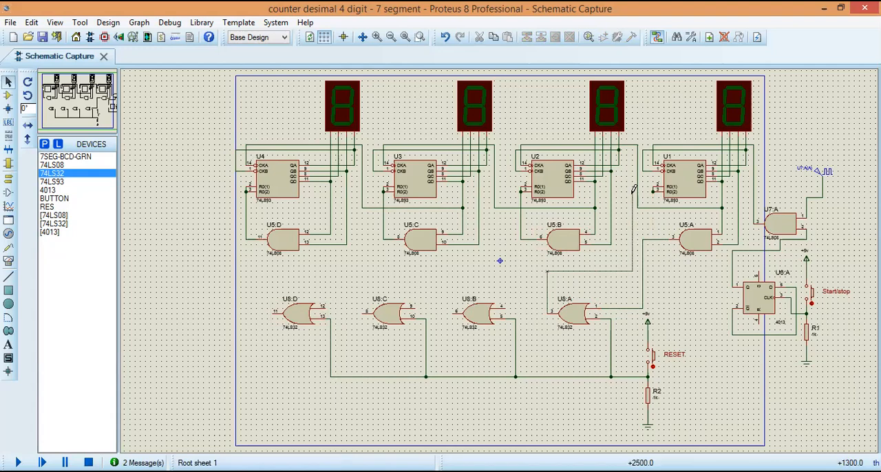
pyautogui.click(655, 191)
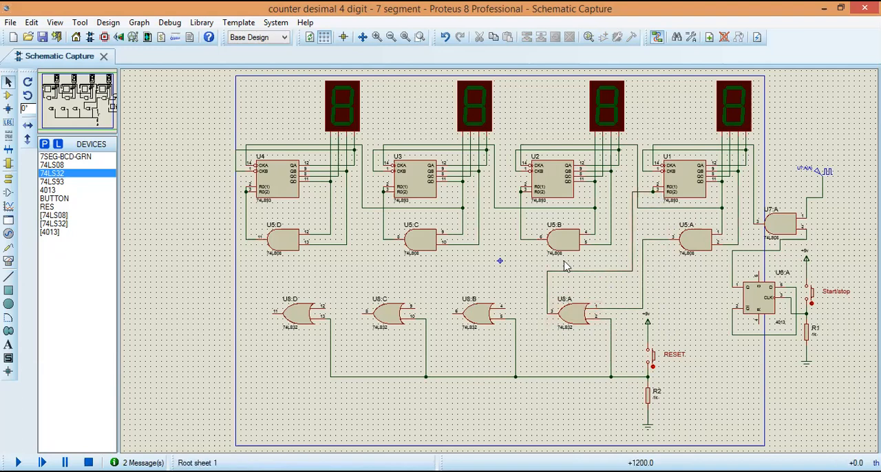
# Step: Replace AND gate U5:B's output wire to U2 with one to pin 4 of U8:B, and wire U8:B's output to U2's reset inputs
pyautogui.click(530, 240)
pyautogui.press('Delete')
pyautogui.click(539, 236)
pyautogui.click(454, 309)
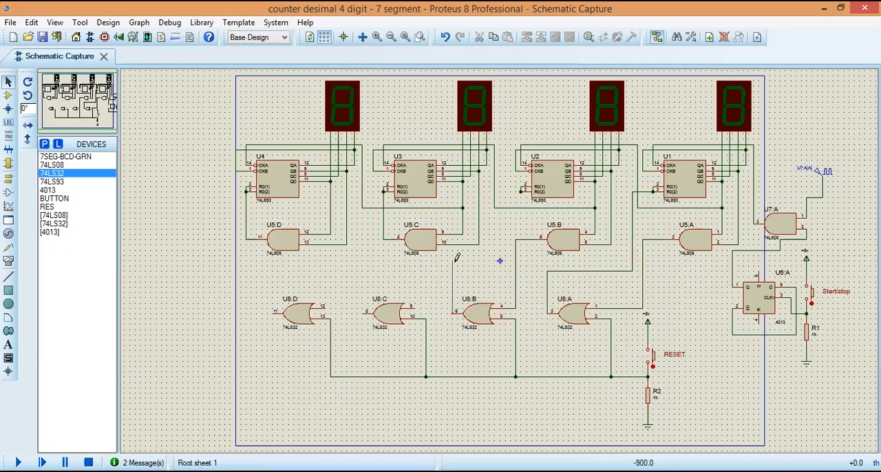
pyautogui.click(453, 260)
pyautogui.click(520, 192)
# Step: Replace AND gate U5:C's output wire to U3 with one to pin 9 of U8:C, and wire U8:C's output to U3's reset inputs
pyautogui.click(384, 191)
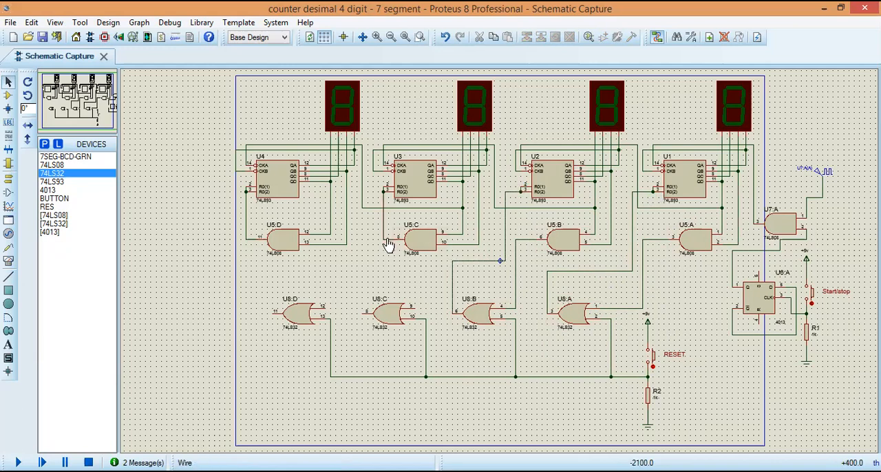
pyautogui.click(393, 239)
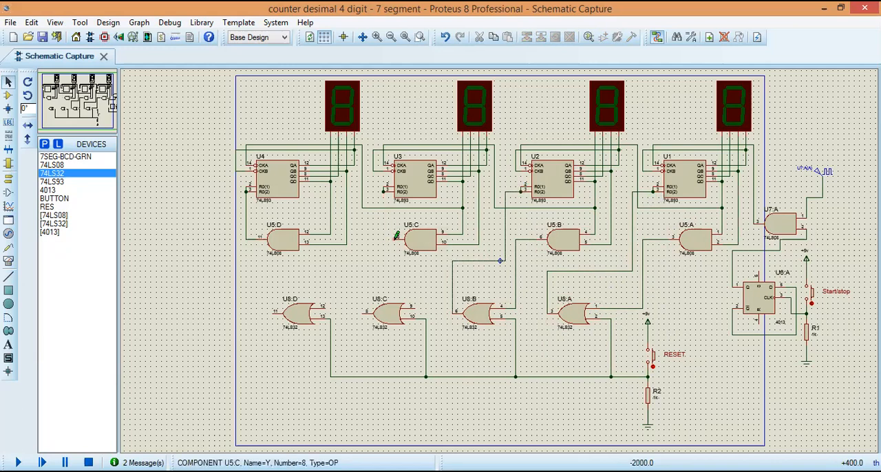
pyautogui.click(416, 305)
pyautogui.click(356, 289)
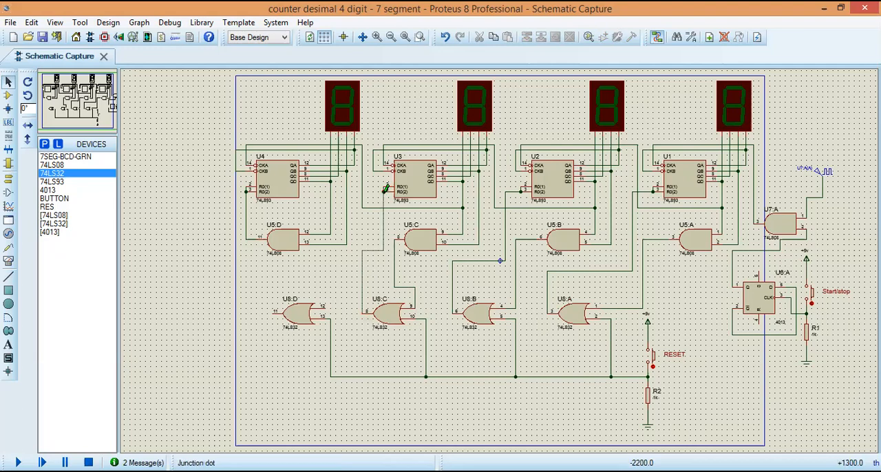
# Step: Replace AND gate U5:D's output wire to U4 with one to pin 12 of U8:D, and wire U8:D's output to U4's reset inputs
pyautogui.rightClick(247, 237)
pyautogui.rightClick(248, 238)
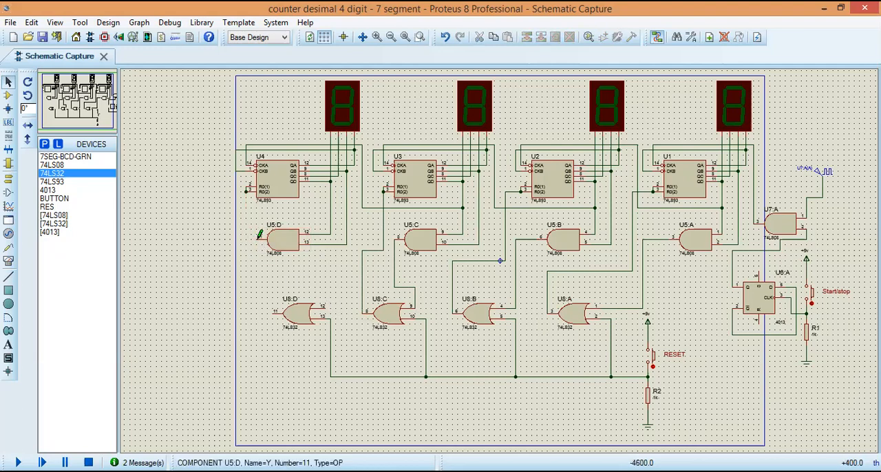
pyautogui.click(258, 237)
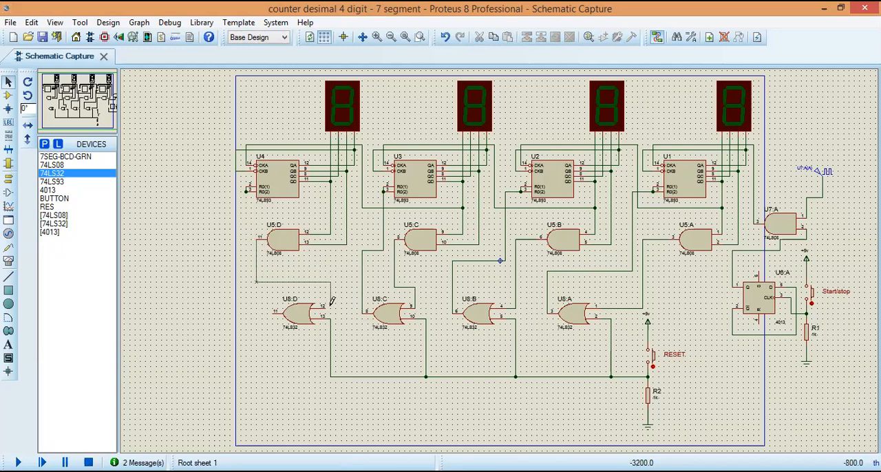
pyautogui.click(330, 307)
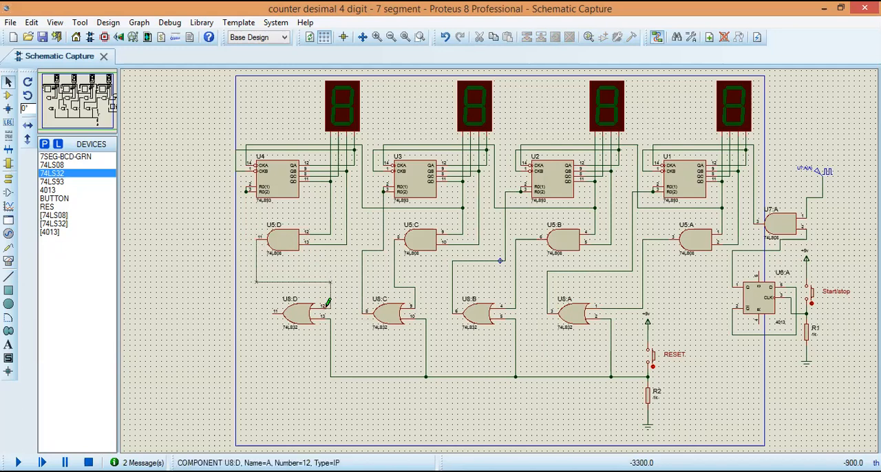
pyautogui.click(274, 309)
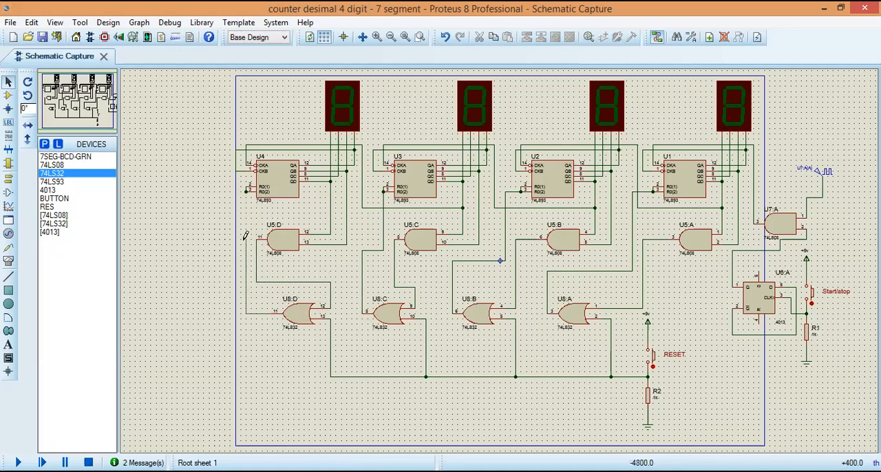
pyautogui.click(248, 189)
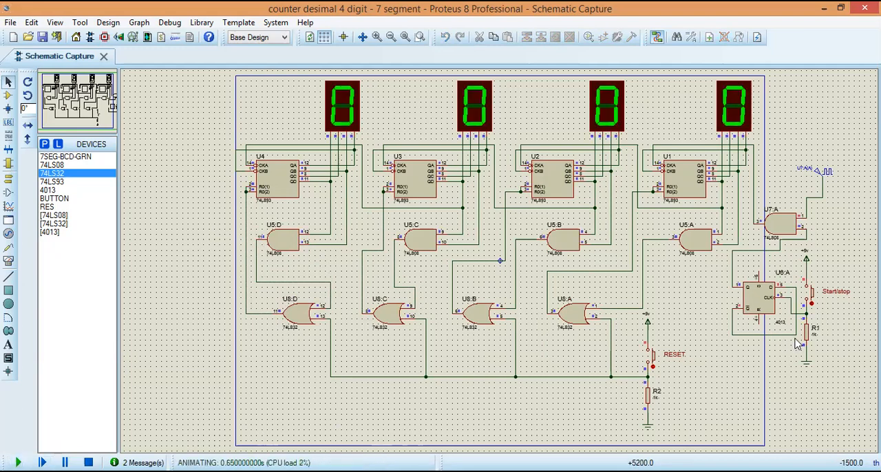
# Step: Run the simulation, start and stop the count with the Start/stop push button, and clear it with the RESET push button
pyautogui.click(814, 296)
pyautogui.click(813, 297)
pyautogui.click(814, 296)
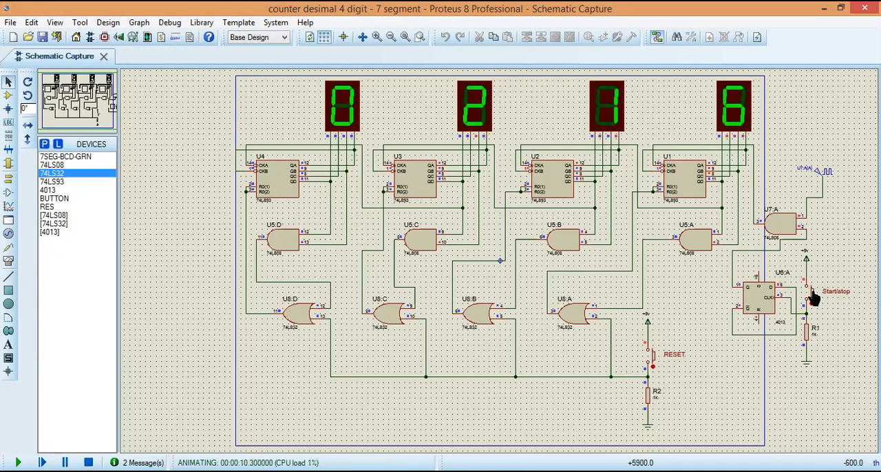
pyautogui.click(651, 358)
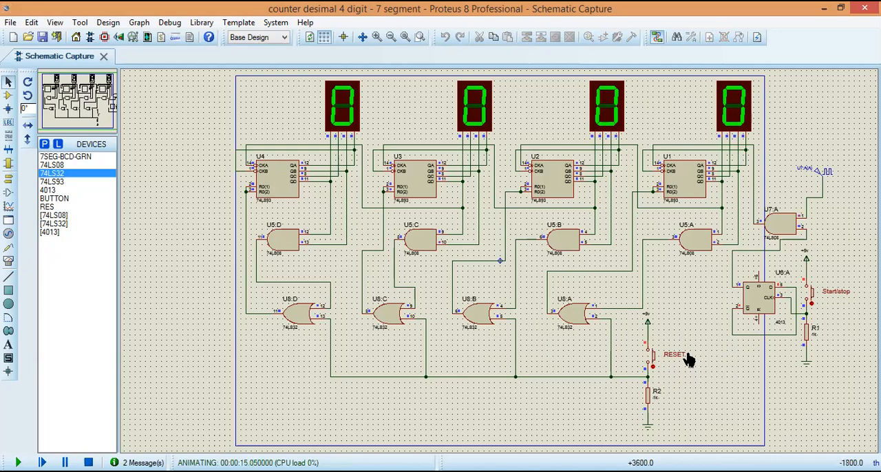
# Step: Start the simulated count again with the Start/stop push button, and test RESET both while counting and after stopping
pyautogui.click(813, 296)
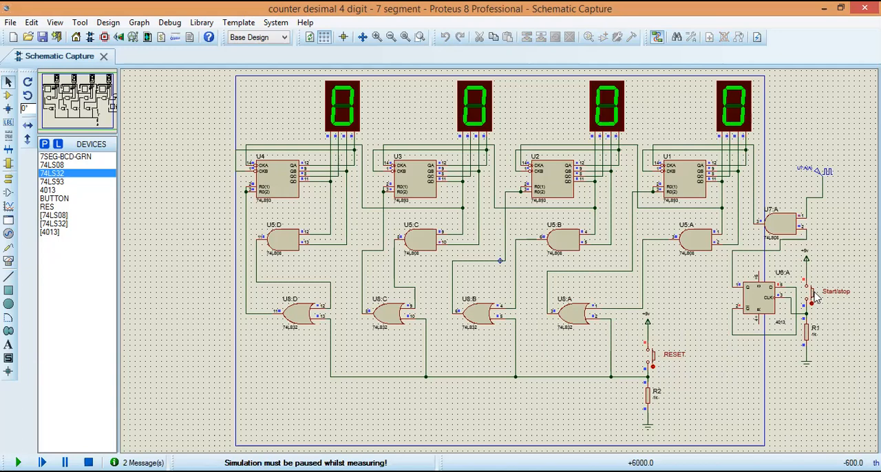
pyautogui.click(813, 295)
pyautogui.click(811, 296)
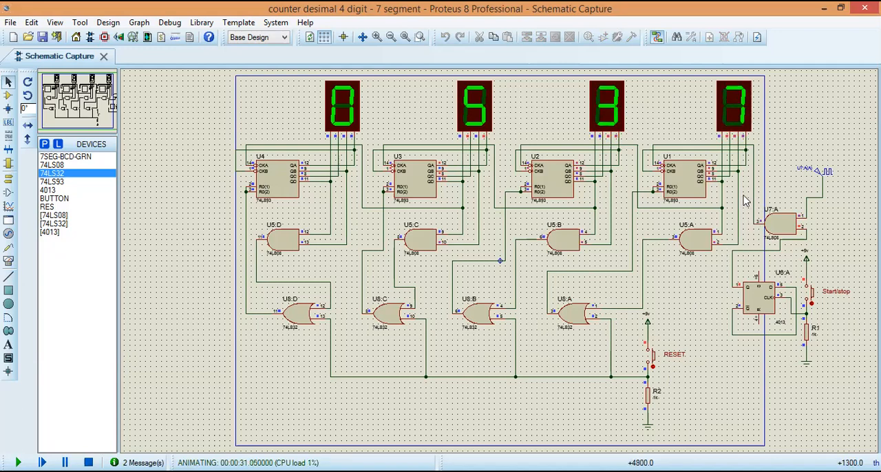
pyautogui.click(653, 363)
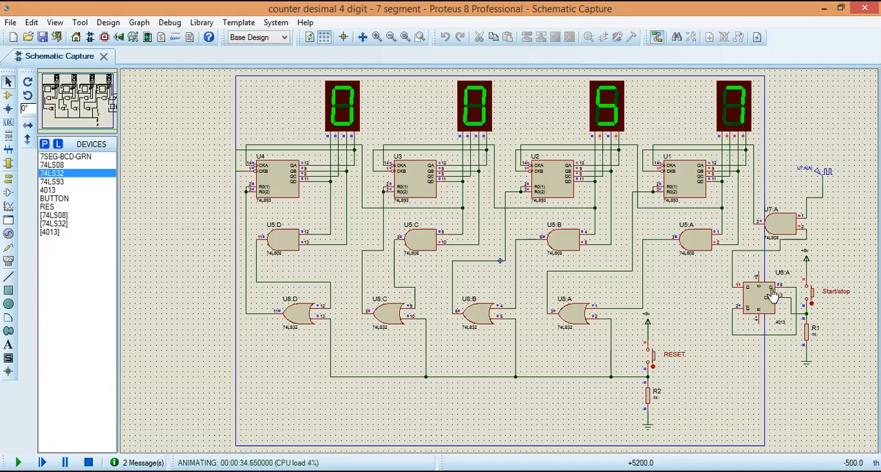
pyautogui.click(812, 297)
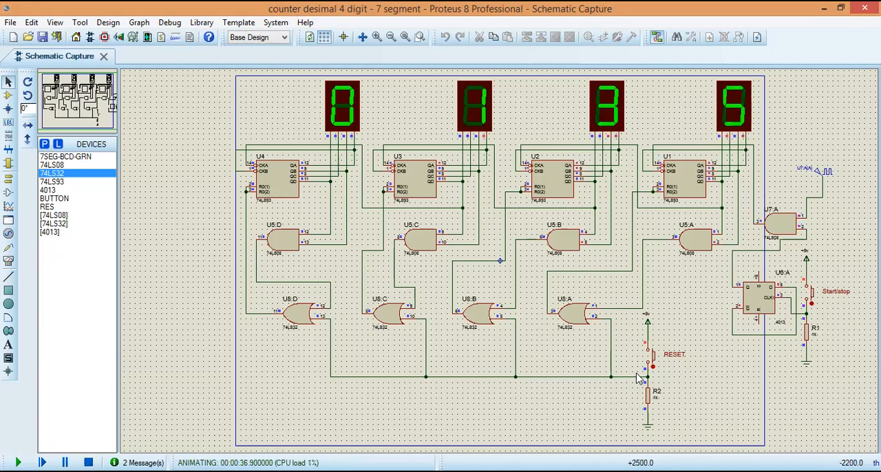
pyautogui.click(652, 359)
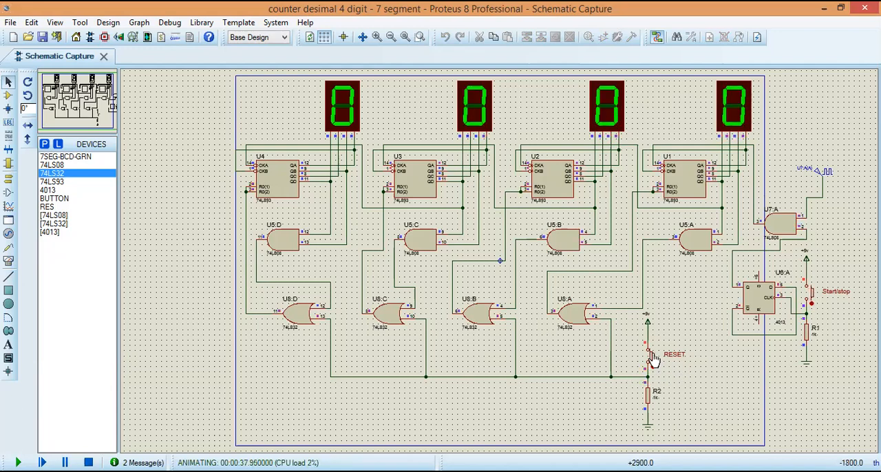